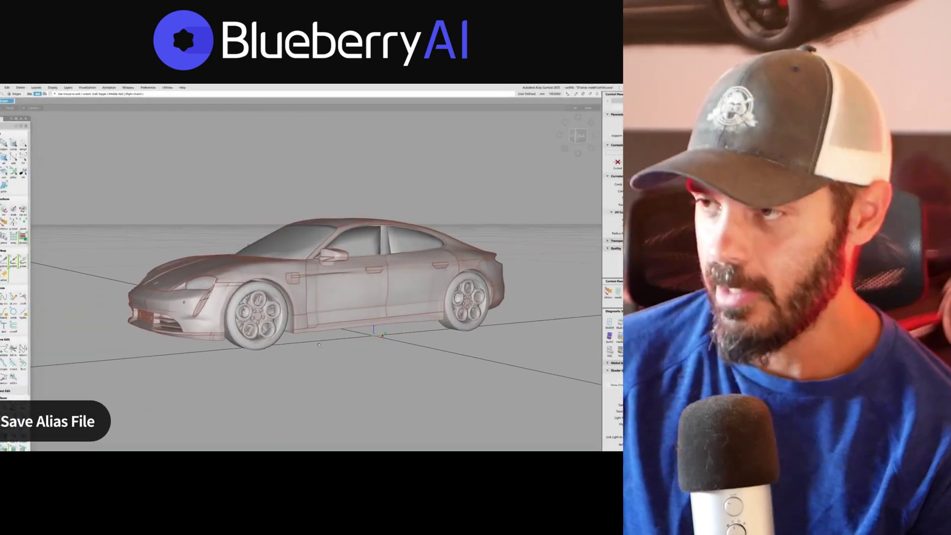
Step: Save the car model in Alias, then upload car045.wire to the BlueberryAI team folder and view its 3D preview
left_click(4, 89)
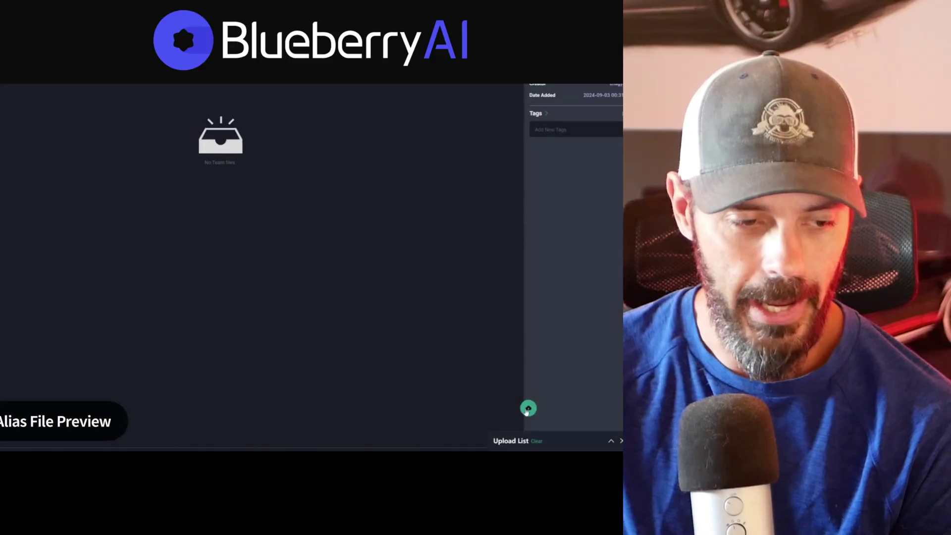
left_click(527, 409)
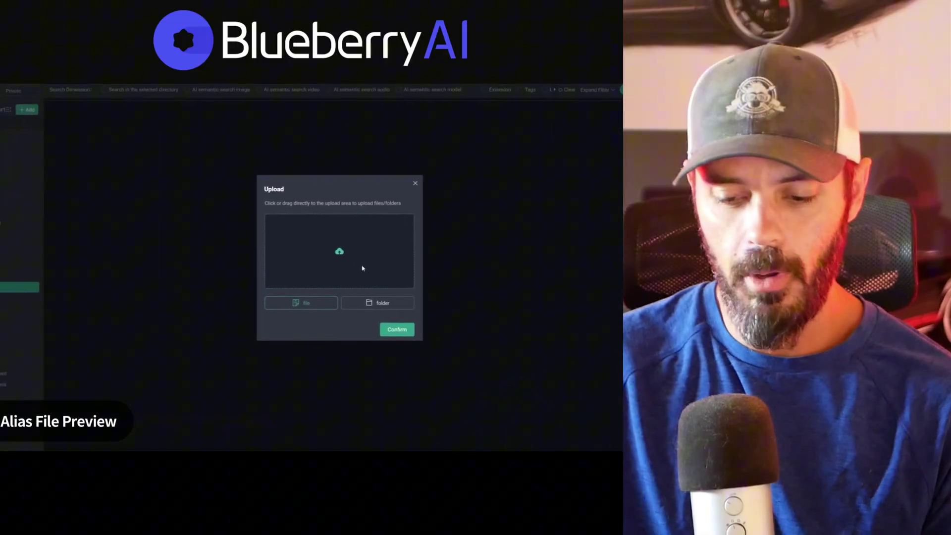
left_click(230, 179)
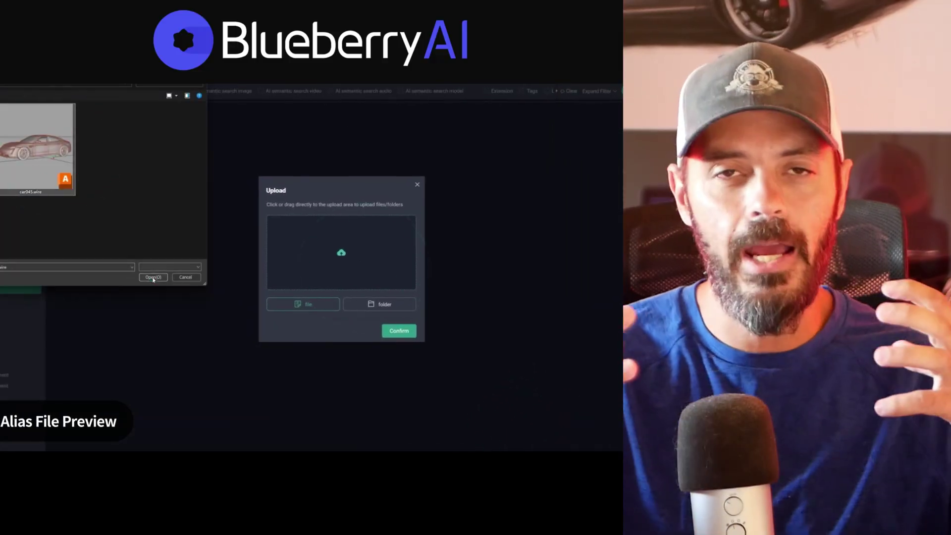
left_click(153, 278)
left_click(460, 337)
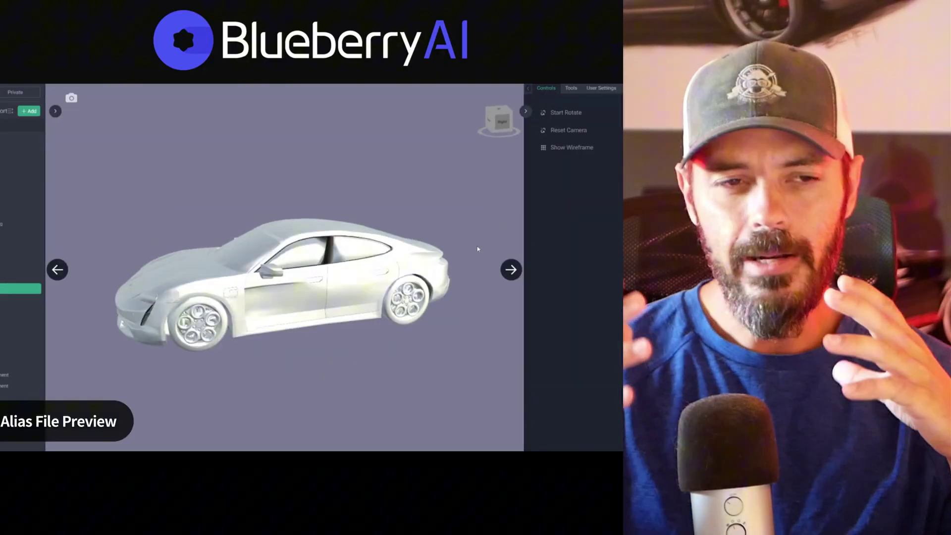
mouse_move(551, 238)
left_mouse_down()
mouse_move(541, 243)
mouse_move(556, 242)
left_mouse_up()
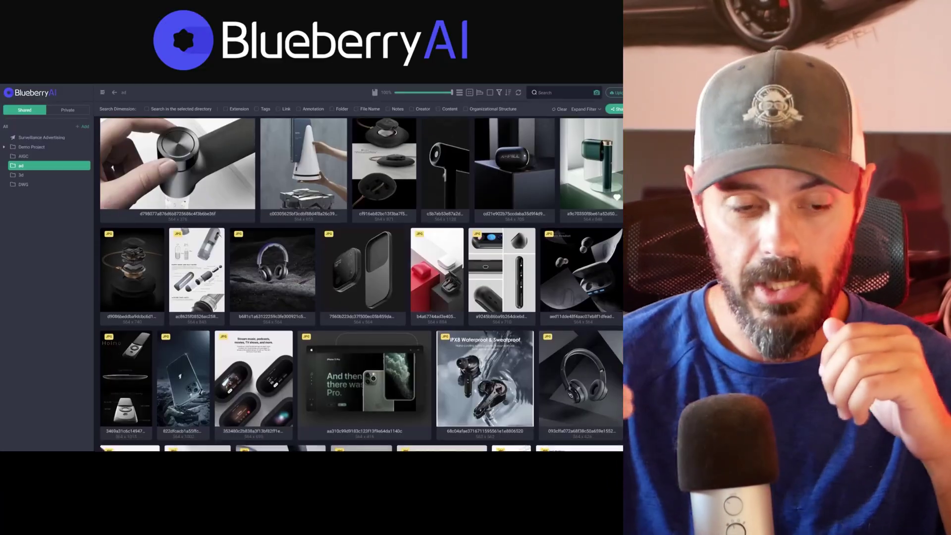
Step: Browse the product images in the ad folder and orbit the exploded black sports car model
scroll(362, 285, "down", 2)
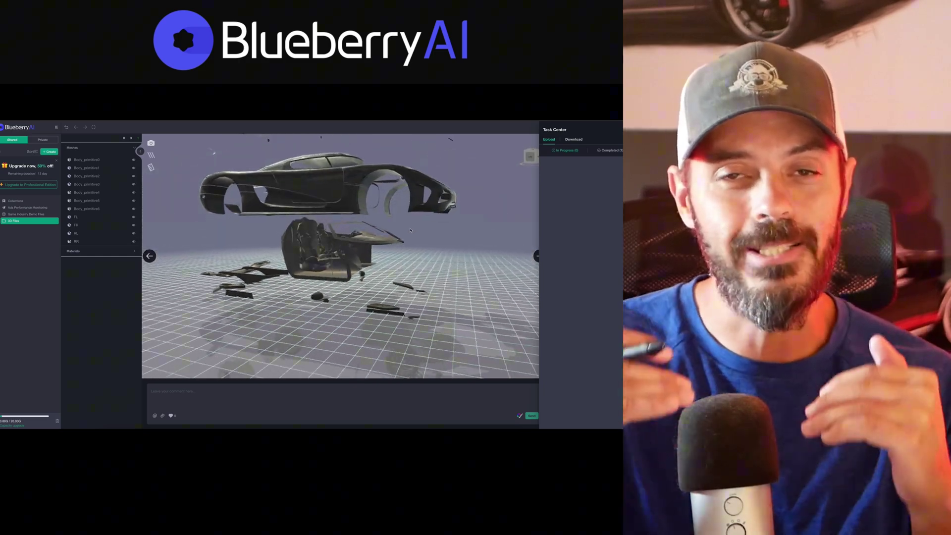
left_click_drag(411, 243, 193, 166)
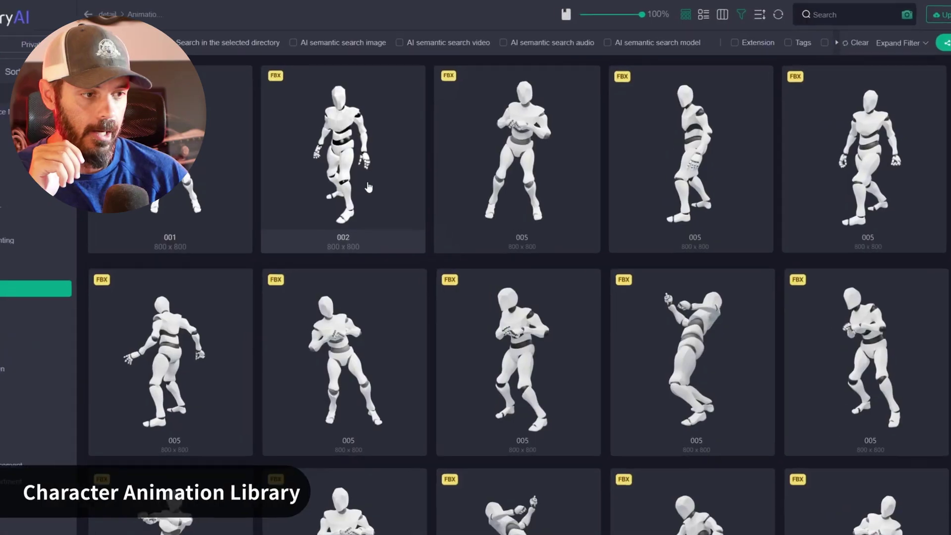
Step: Open the 002 character animation and unset castle_guard_01 as an optional model for action files
left_click(369, 190)
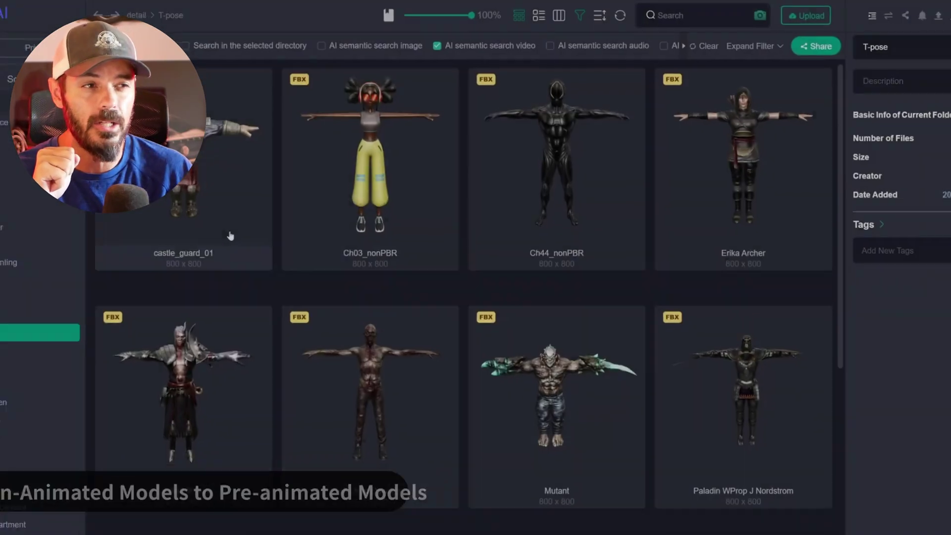
right_click(202, 245)
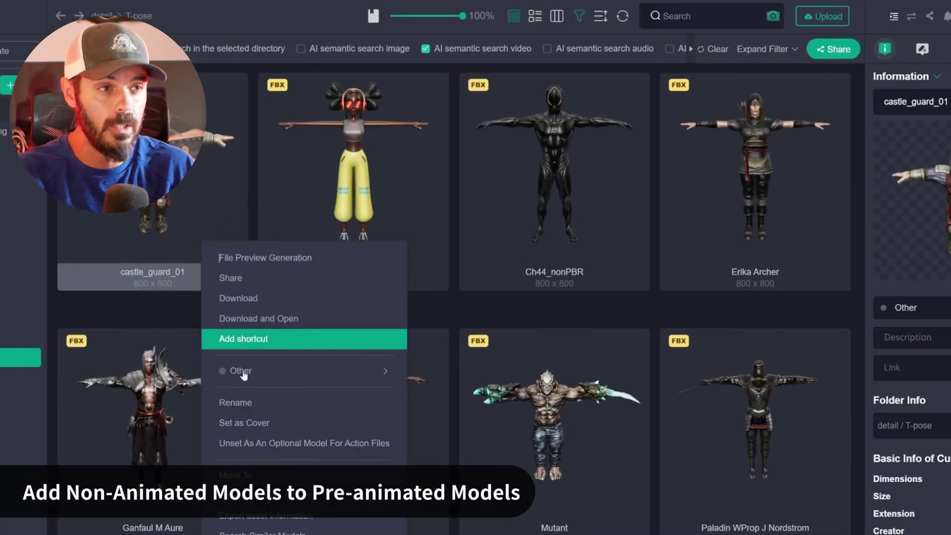
left_click(238, 443)
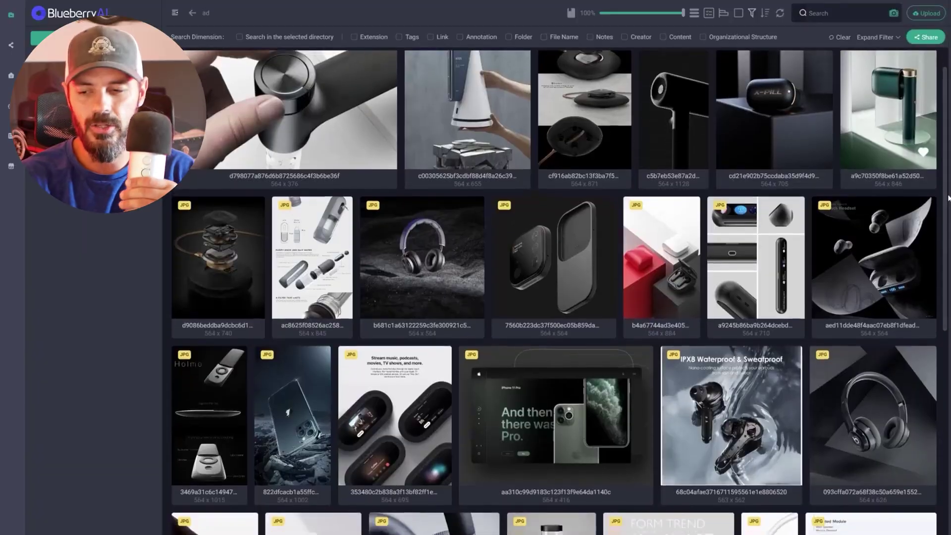
Step: Look through the product image gallery and open the AutoCAD2254 DWG drawing preview
scroll(947, 226, "down", 2)
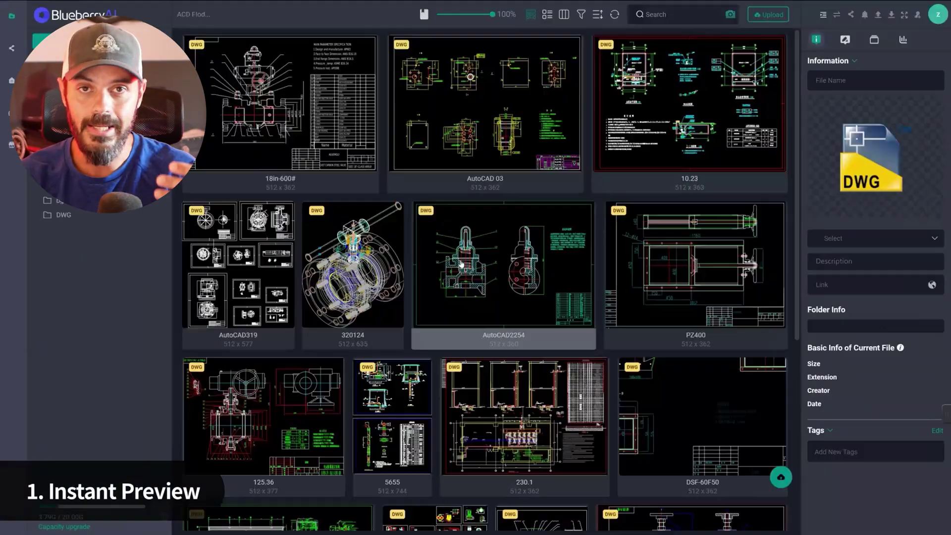
double_click(461, 264)
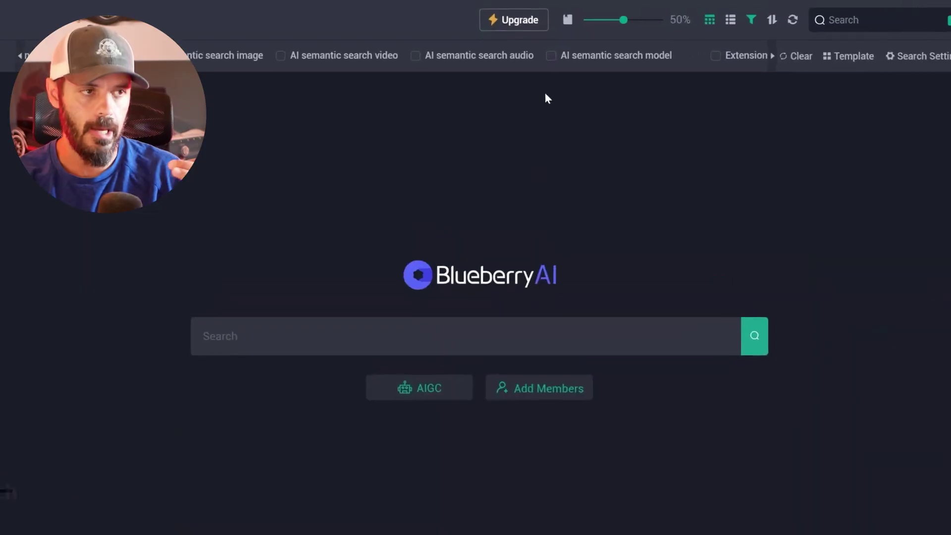
Step: Enable AI semantic search for models and orbit the brown leather corner sofa
left_click(554, 58)
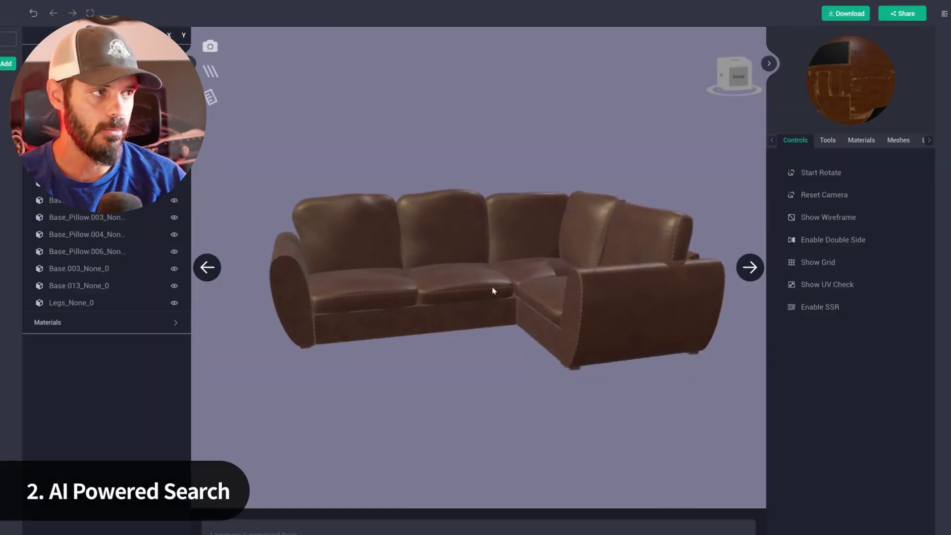
left_click_drag(492, 287, 609, 280)
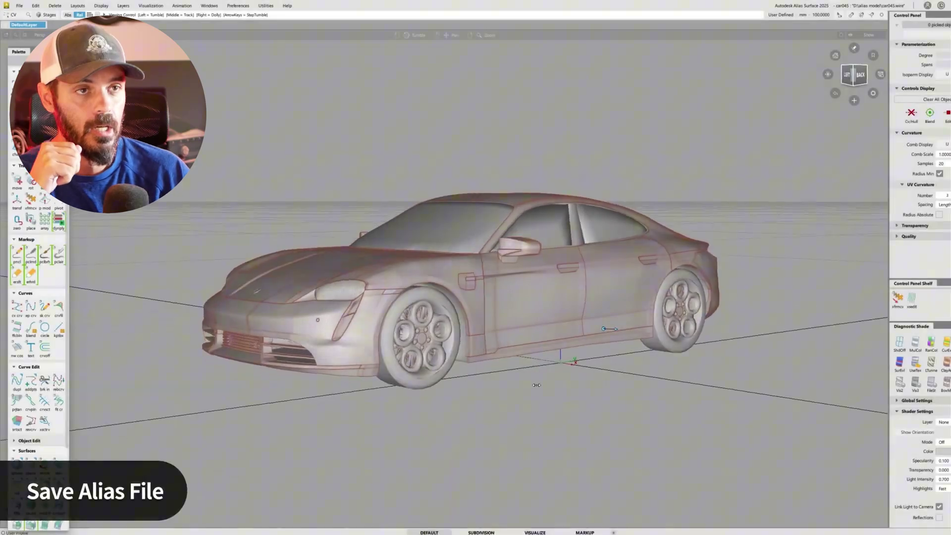
Step: Save the car model in Alias and upload car045.wire to the empty BlueberryAI team folder
left_click(20, 6)
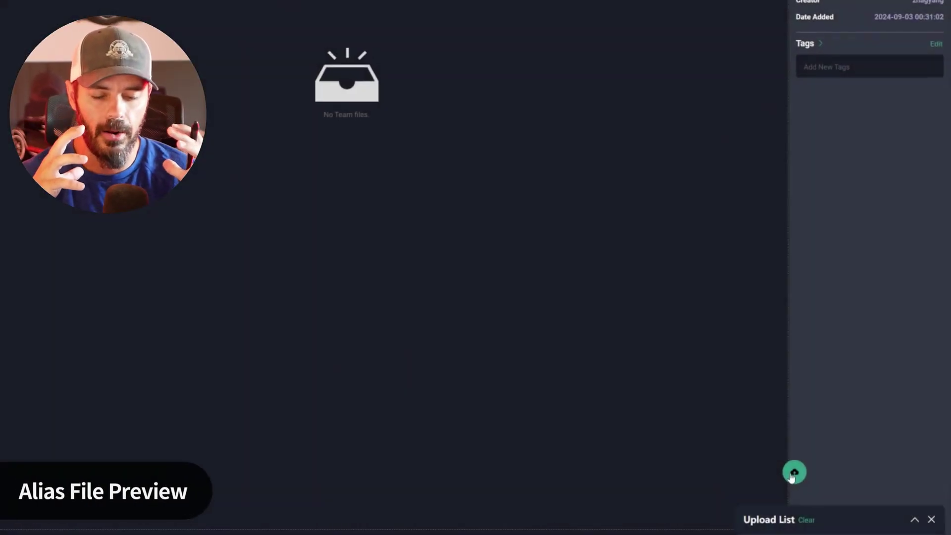
left_click(794, 472)
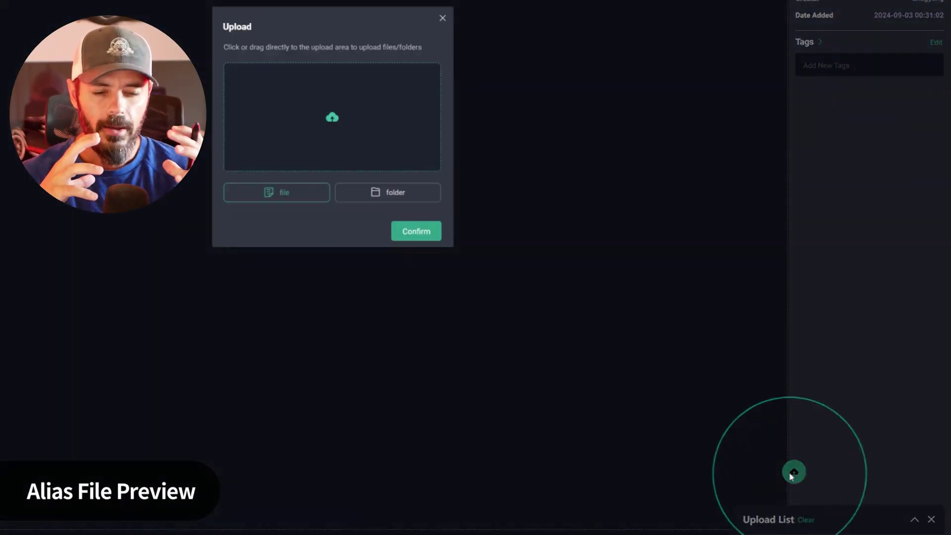
left_click(363, 138)
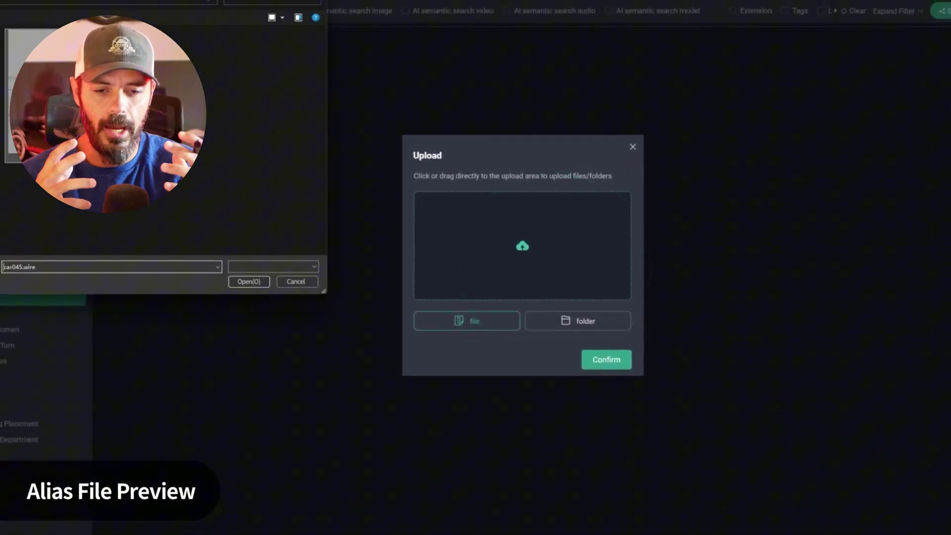
left_click(248, 282)
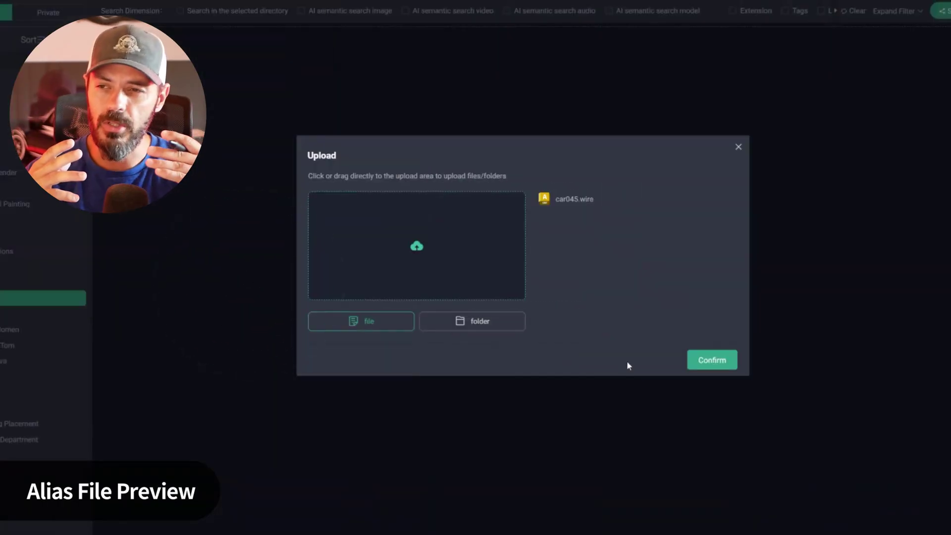
left_click(694, 368)
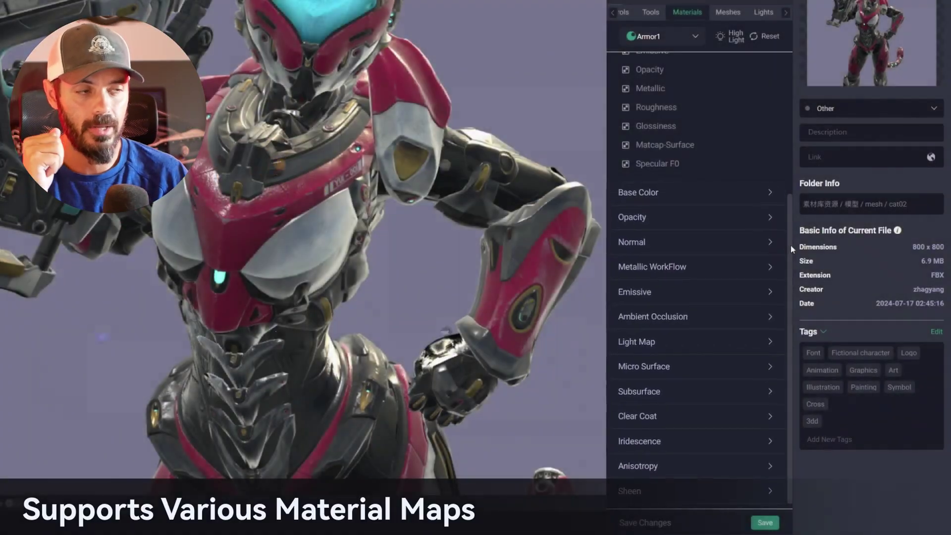
Step: Raise the normal map scale of the Armor1 material to 0 % and on up to its maximum
left_click(771, 244)
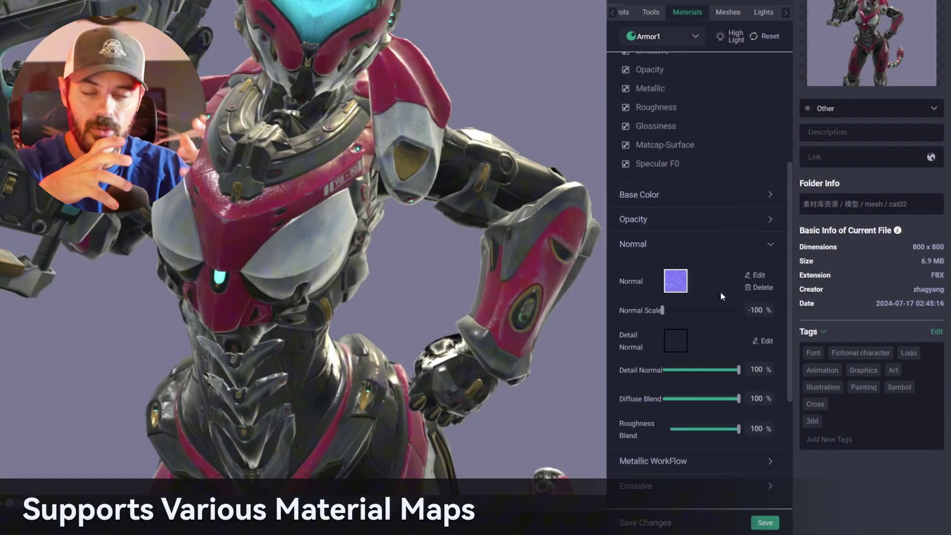
mouse_move(662, 310)
left_mouse_down()
mouse_move(737, 310)
mouse_move(690, 311)
left_mouse_up()
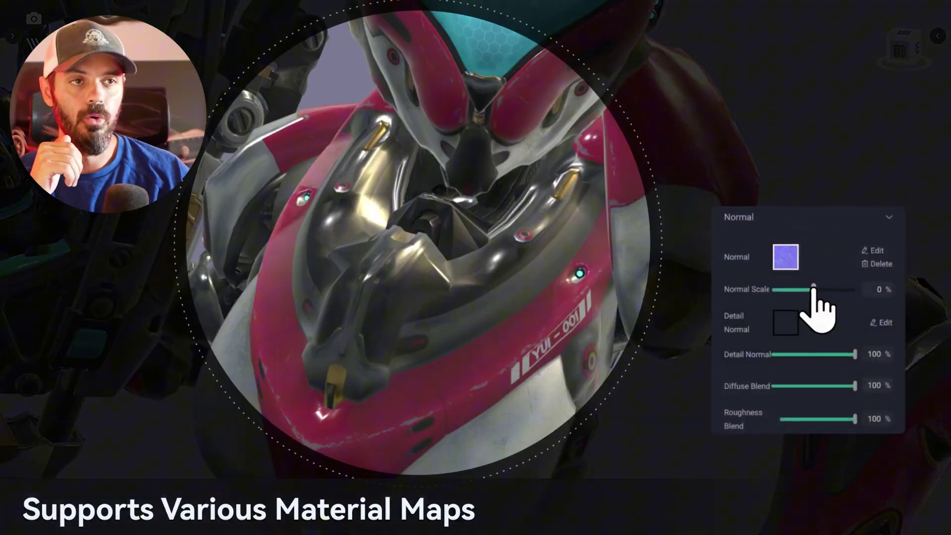
left_click_drag(814, 289, 856, 290)
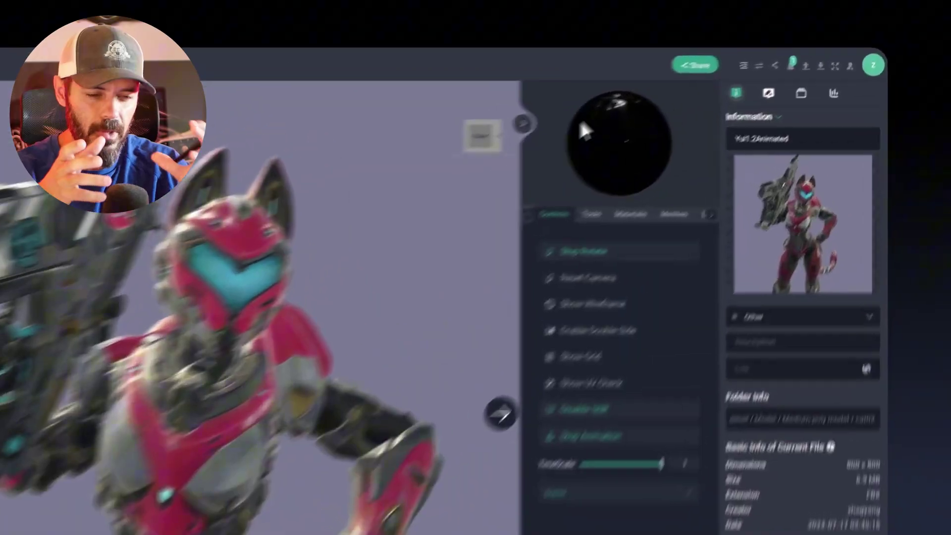
Step: Start annotating the interior scene and draw a red rectangle on the empty wall behind the archway
left_click(769, 41)
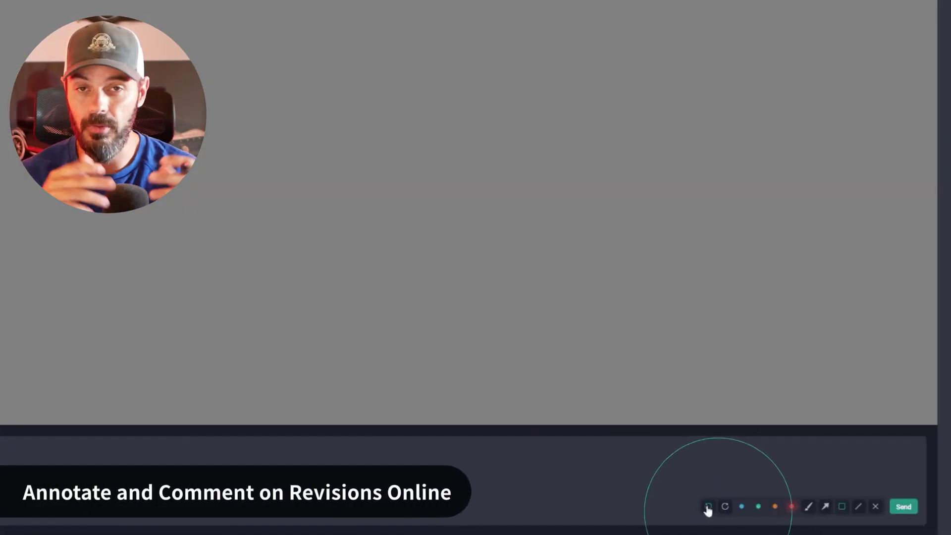
left_click(825, 506)
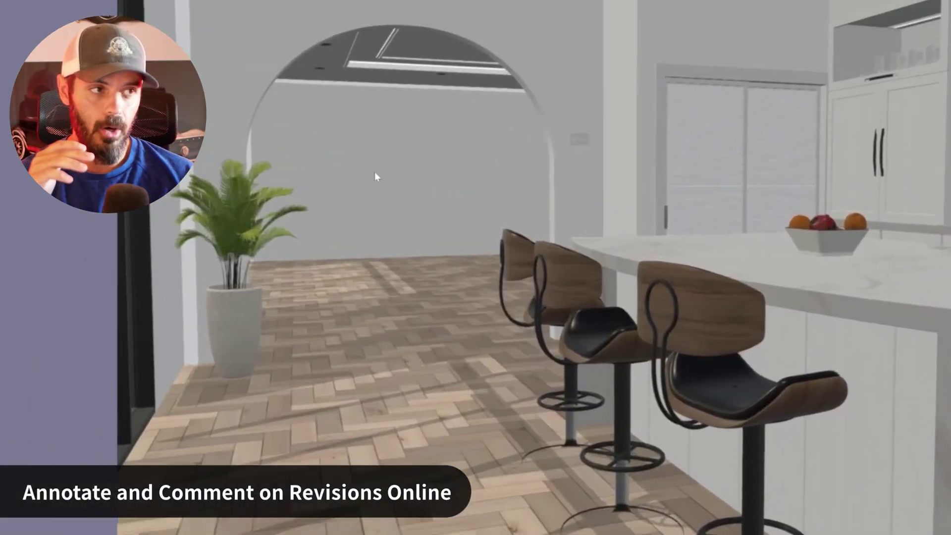
left_click_drag(339, 133, 485, 235)
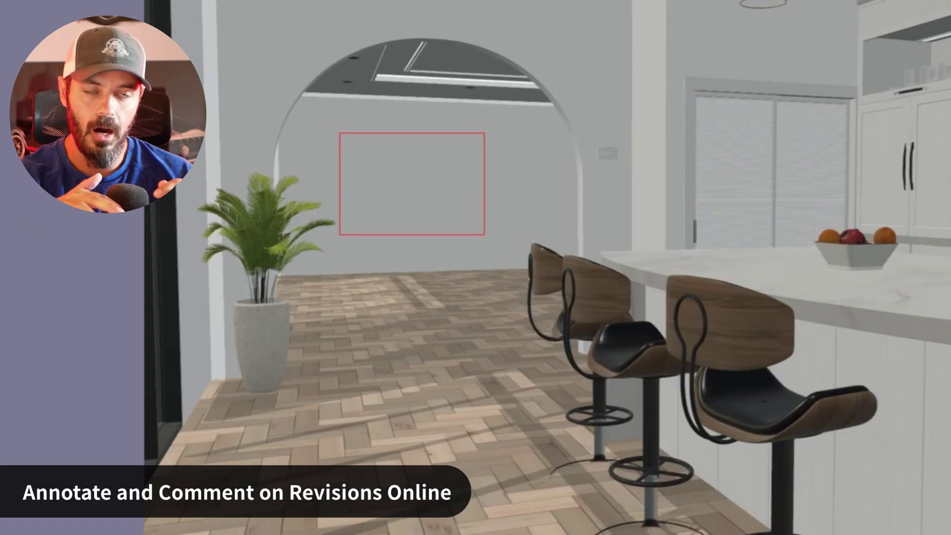
Step: Send the comment "add more furniture in the living room." with a mention of the listed team member
left_click(517, 406)
type("add more ")
type(" furniture in t")
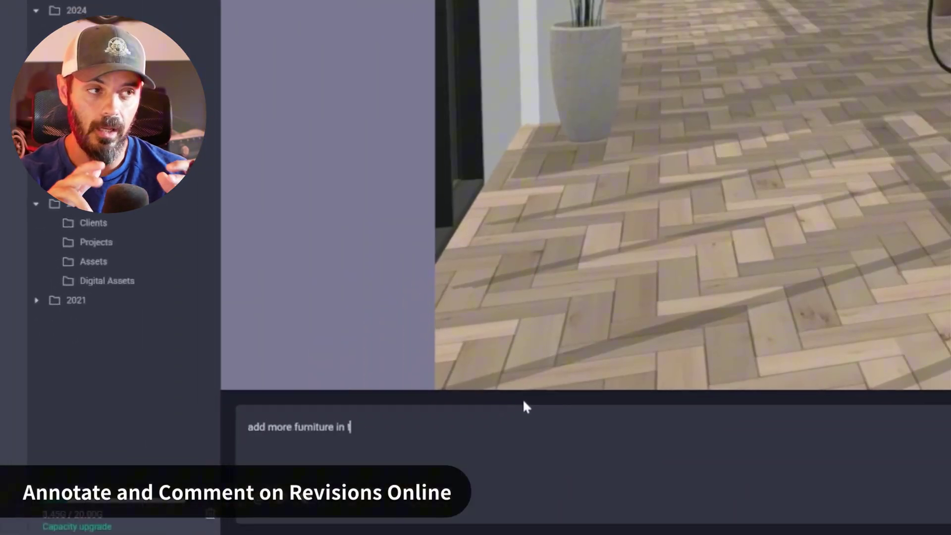
type("he living room. @")
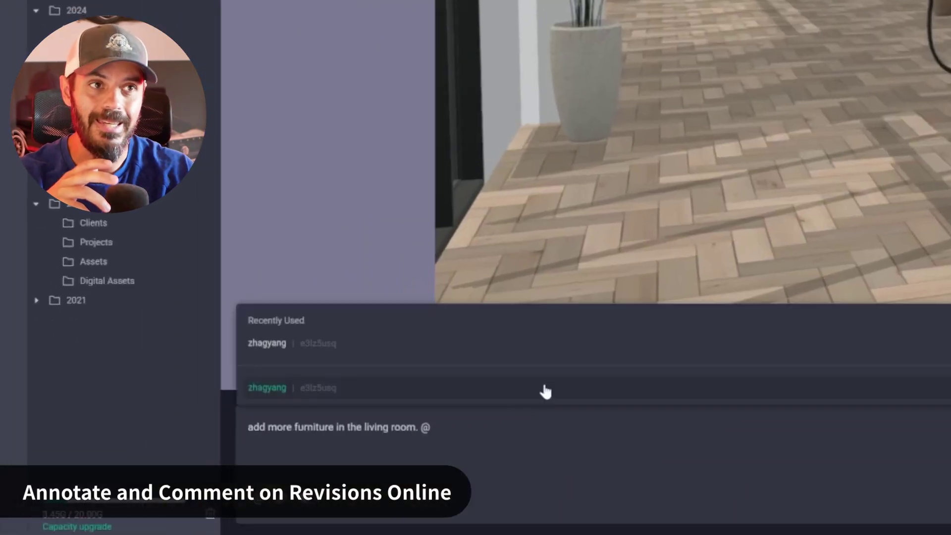
left_click(545, 391)
left_click(896, 498)
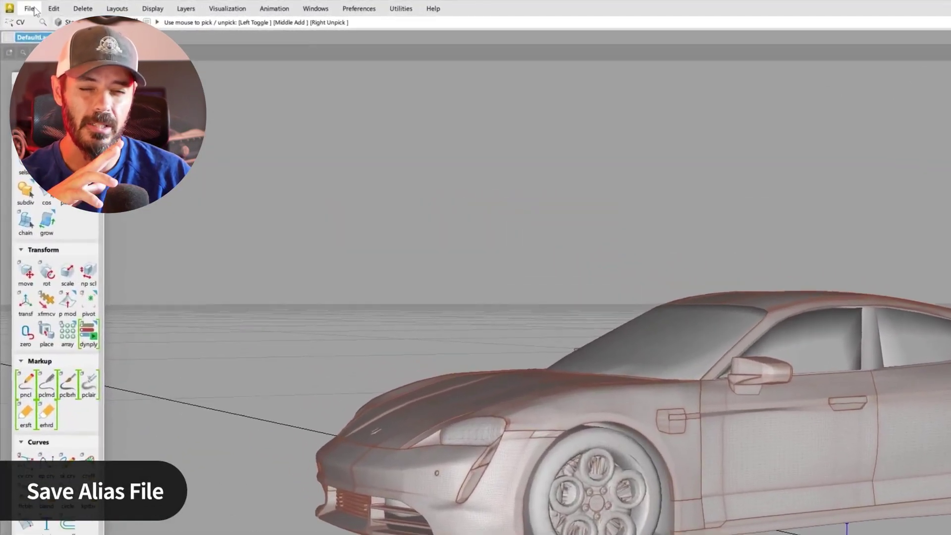
Step: Save the Alias car model and add car045.wire to the BlueberryAI team folder as a file upload
left_click(19, 6)
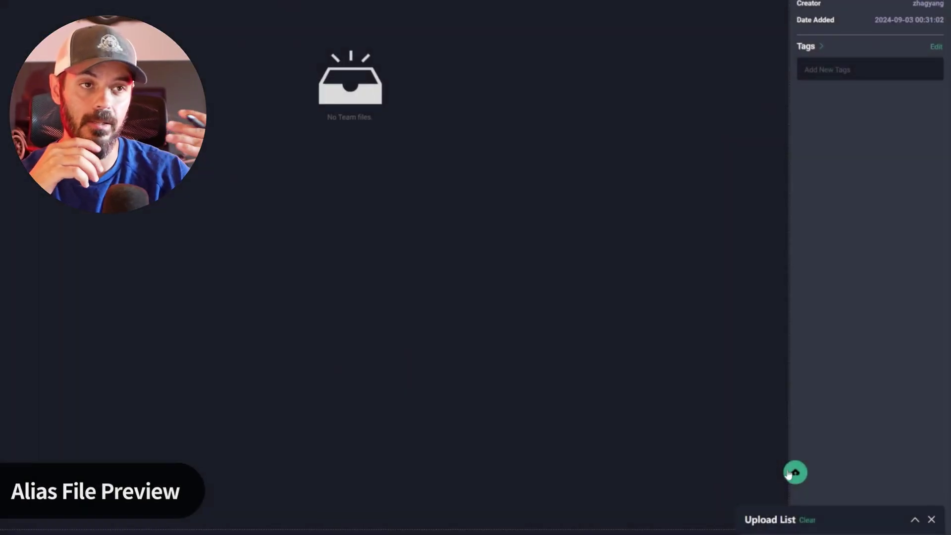
left_click(793, 471)
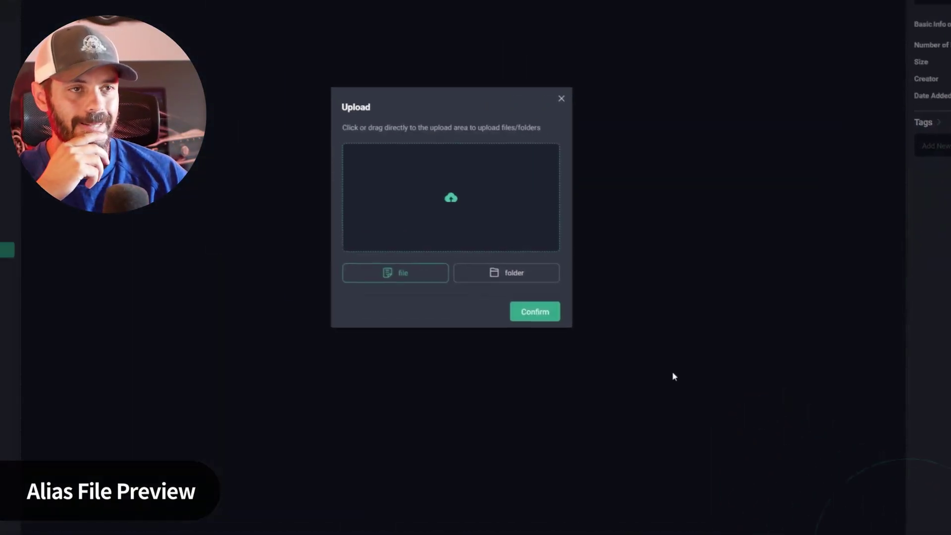
left_click(484, 219)
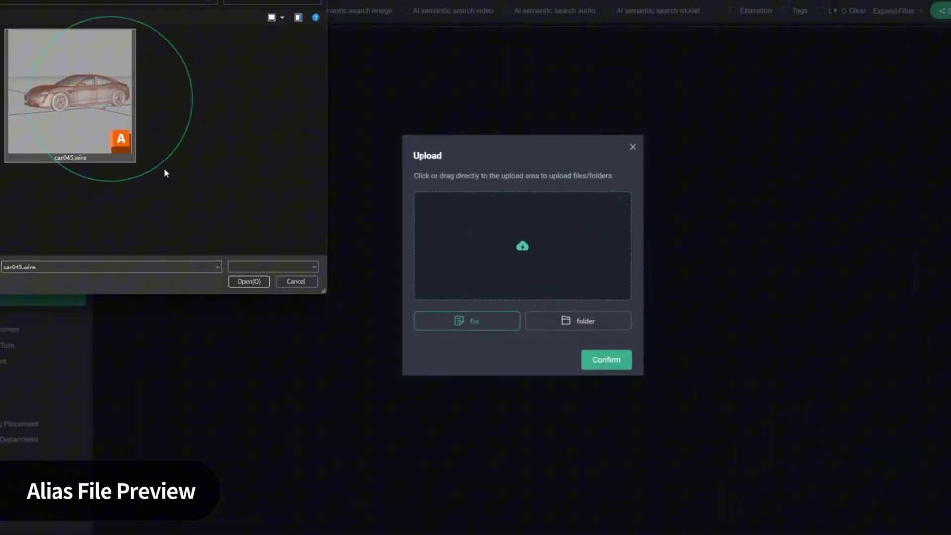
left_click(247, 282)
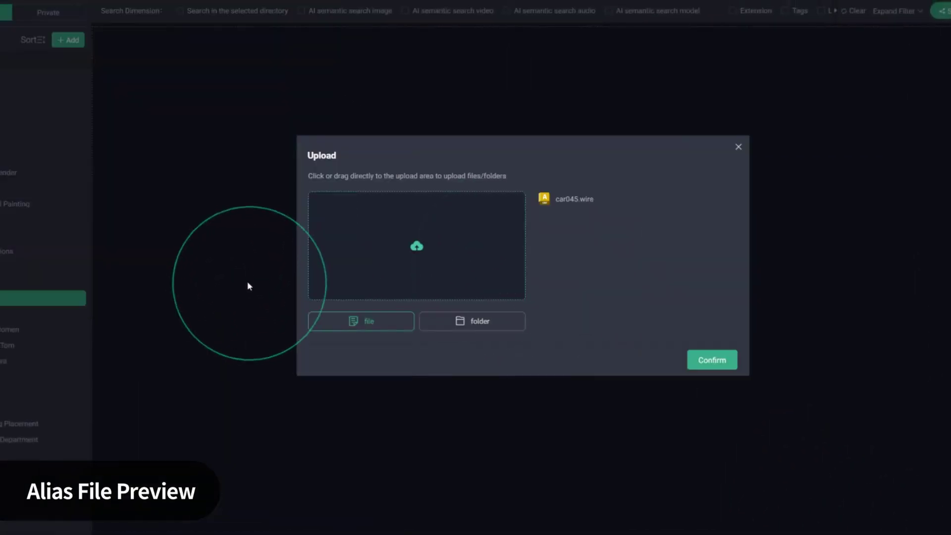
left_click(697, 360)
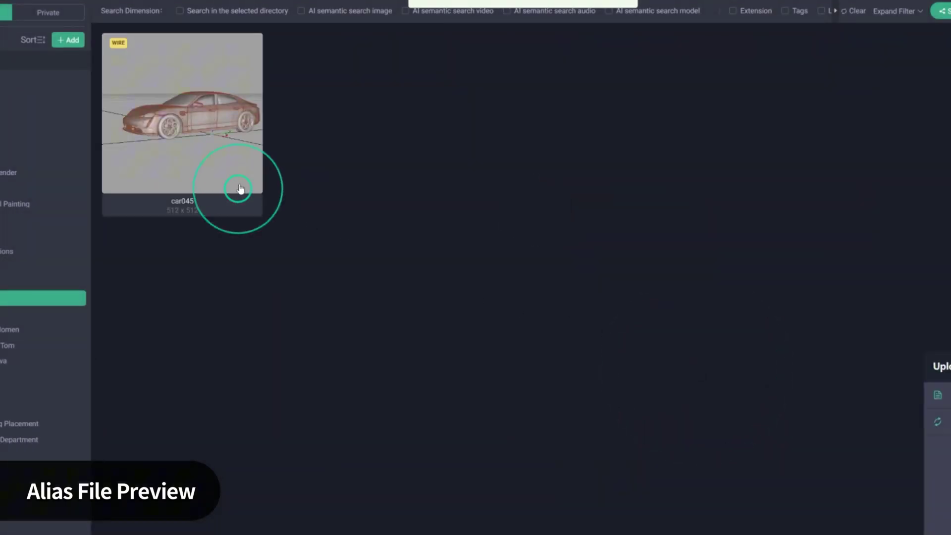
Step: Open the preview of the uploaded car045 file and pan the black sports car model across the grid
double_click(239, 188)
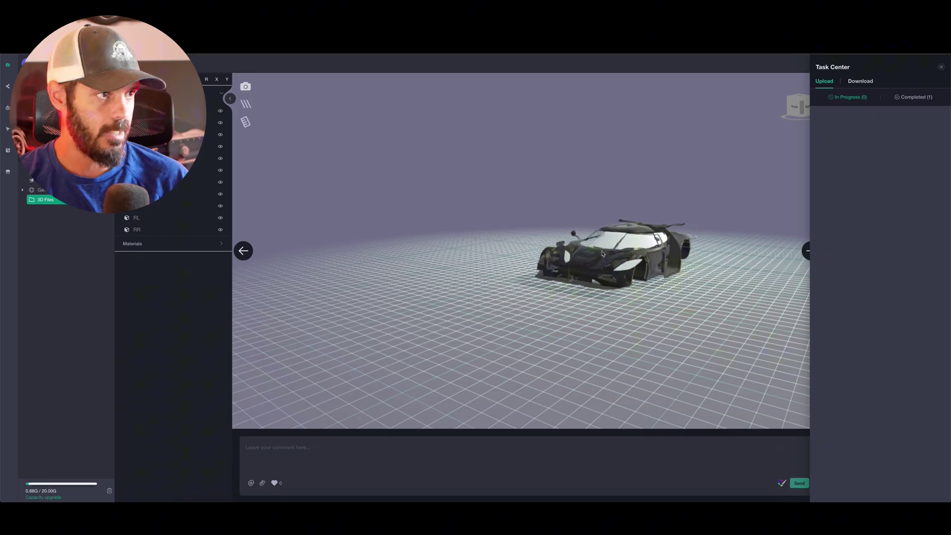
right_click_drag(616, 257, 551, 312)
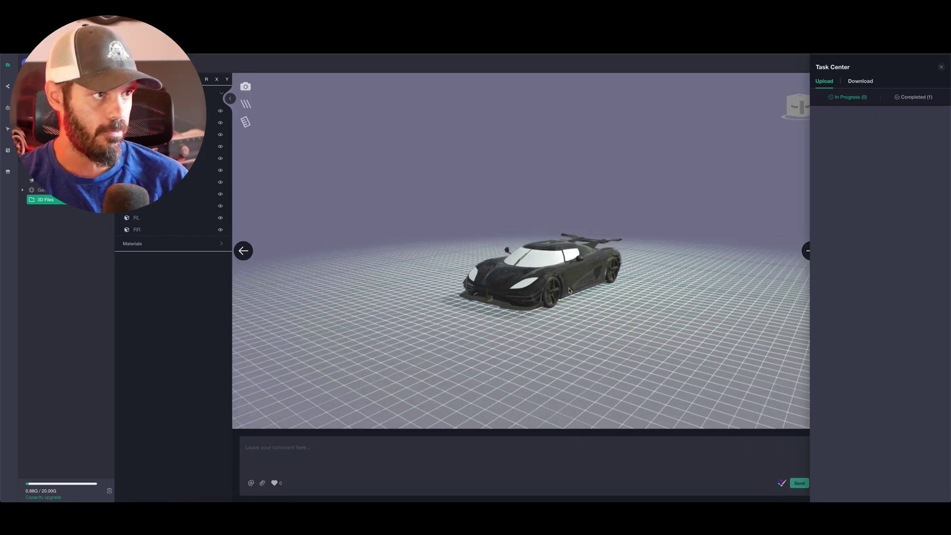
Step: Get a closer view of the black sports car model and orbit slightly around it
scroll(621, 323, "up", 10)
left_click_drag(620, 323, 575, 322)
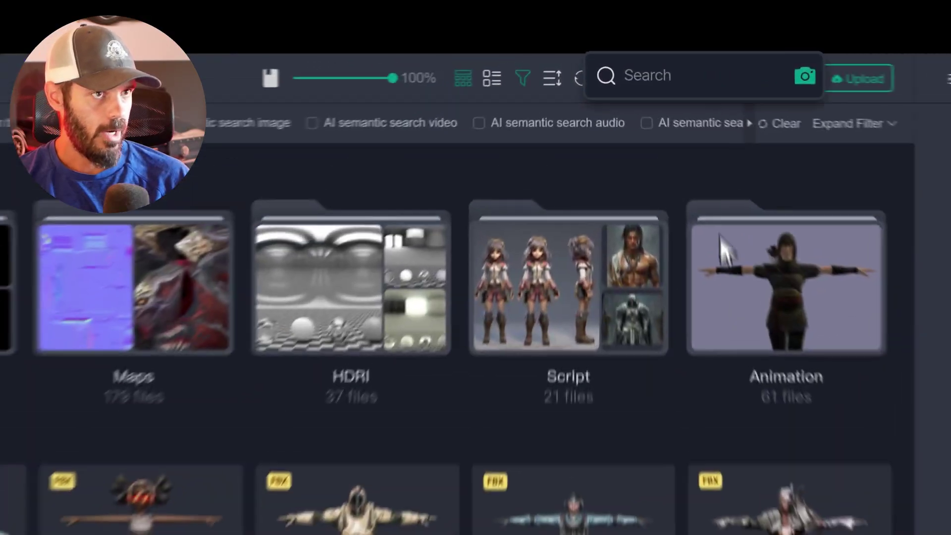
Step: Search the asset library for "humanoid robot"
left_click(679, 88)
type("humanoid robot")
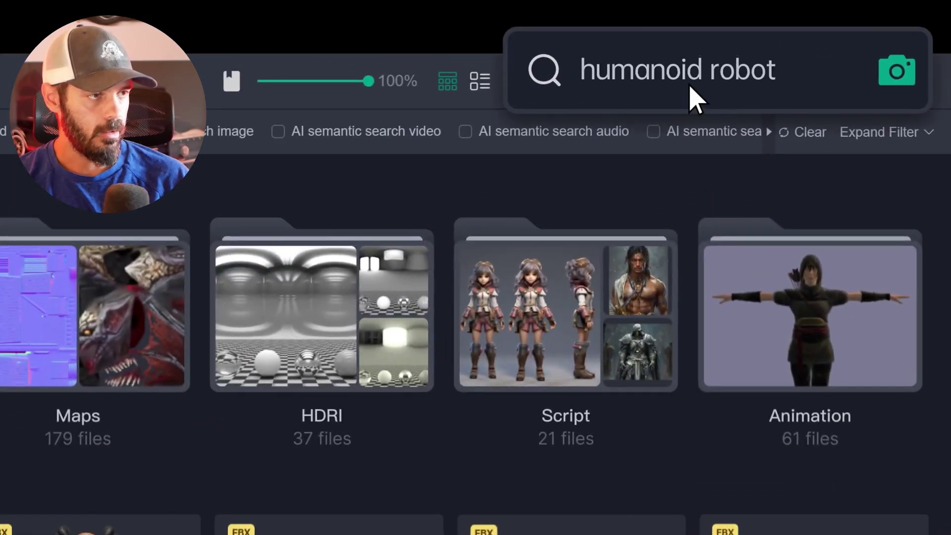
key("Return")
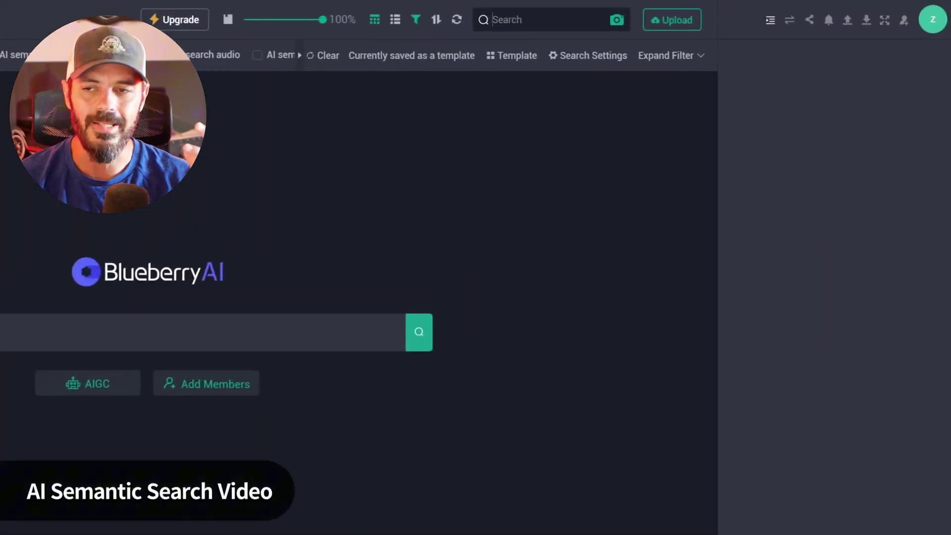
Step: Run an AI semantic video search for "basketball super dunk" and play the clip of the player on the red outdoor court
key("Return")
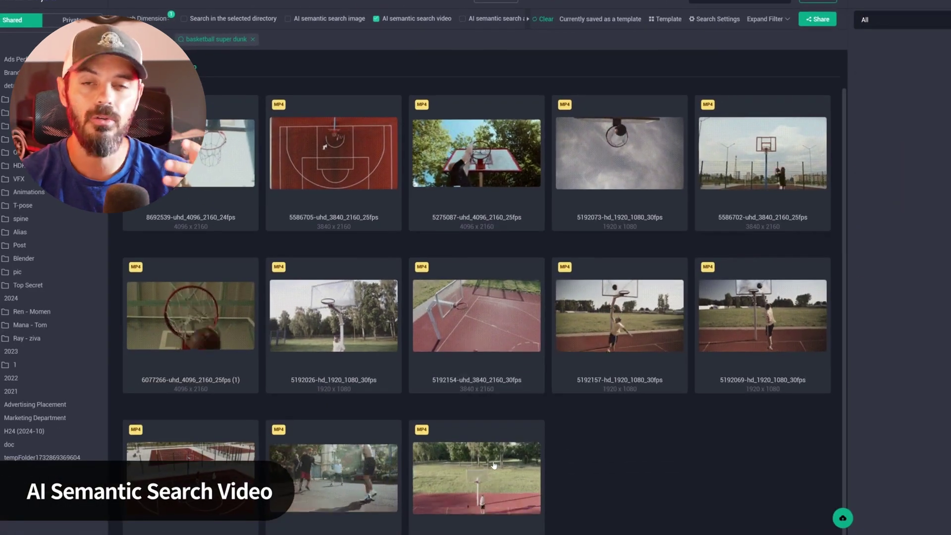
double_click(494, 465)
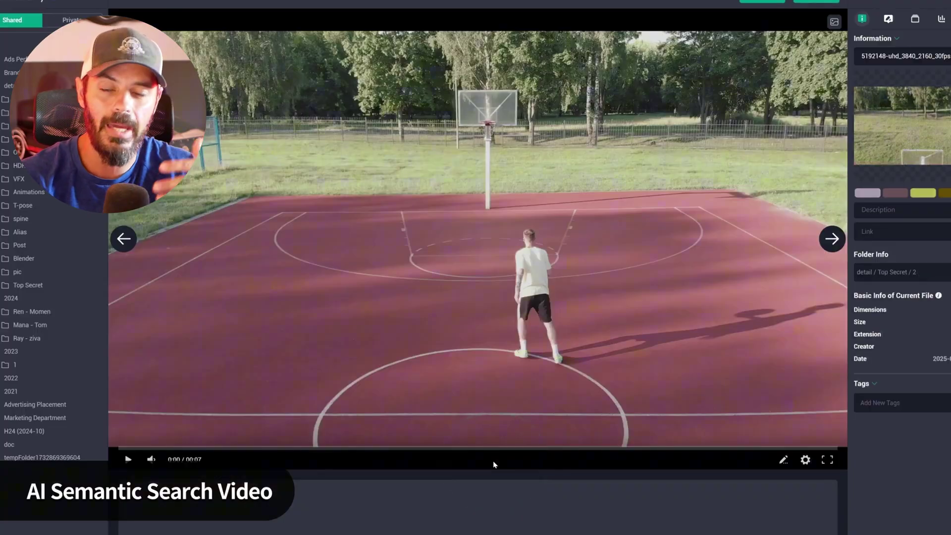
left_click(126, 460)
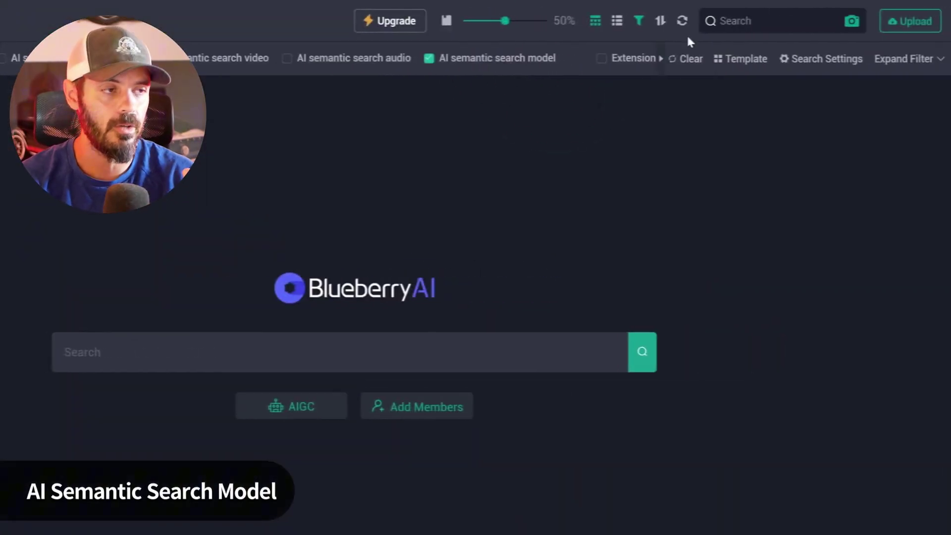
Step: Run an AI semantic model search for "sofa" and view the brown leather corner sofa model from another angle
left_click(862, 21)
type("sofa")
key("Return")
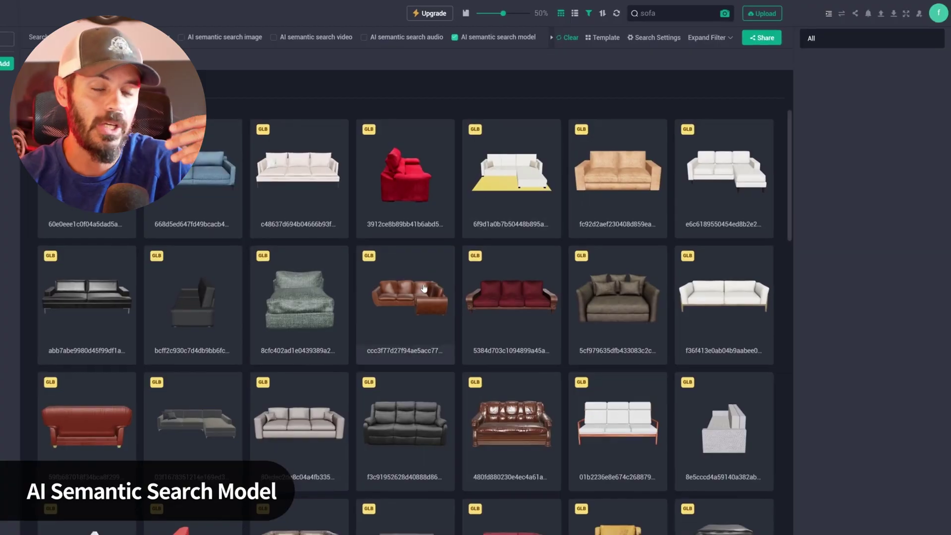
double_click(370, 447)
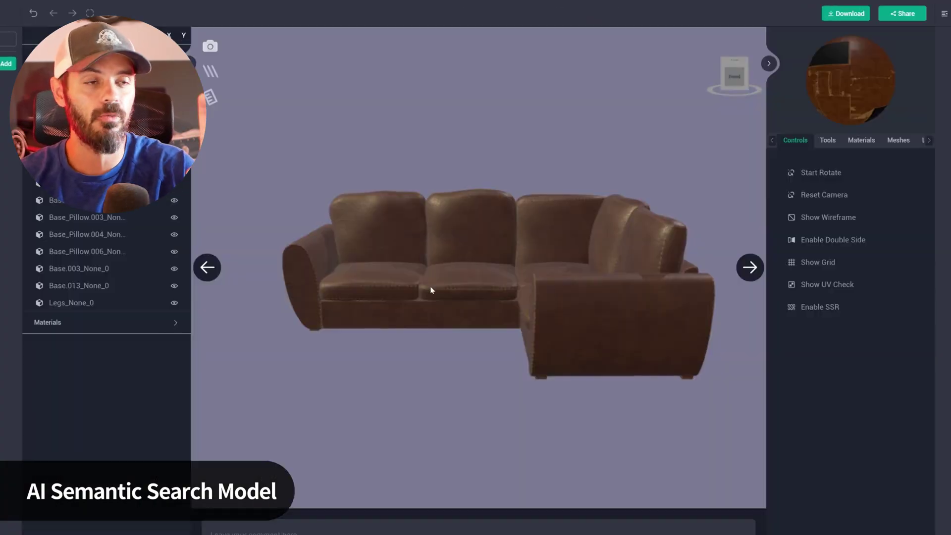
left_click_drag(429, 288, 897, 254)
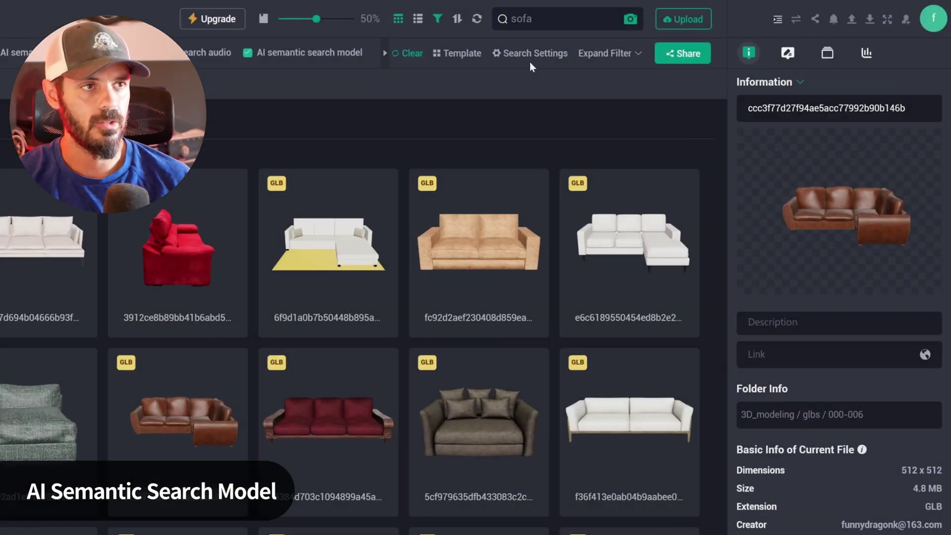
Step: Refine the model search to "sofa and table" and view the model with two white sofas and a coffee table from different sides
left_click(539, 20)
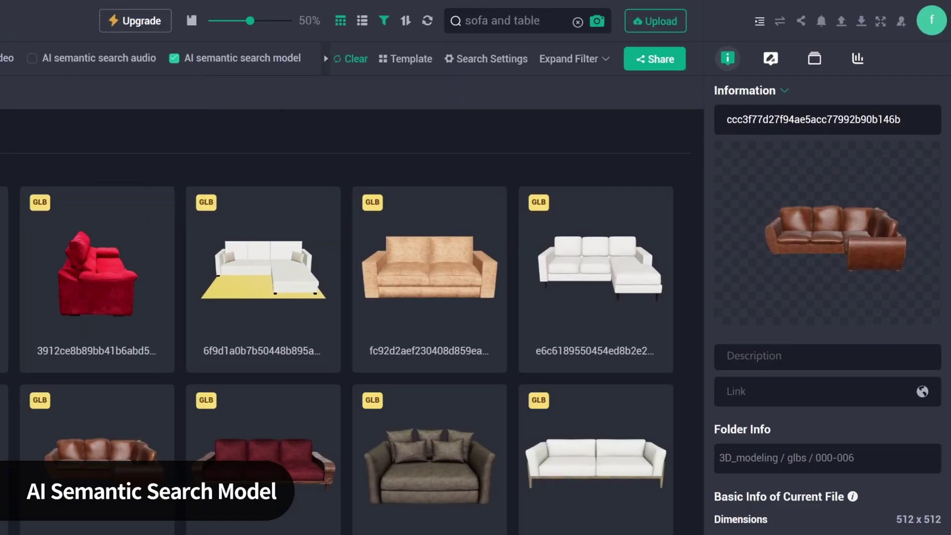
key("Return")
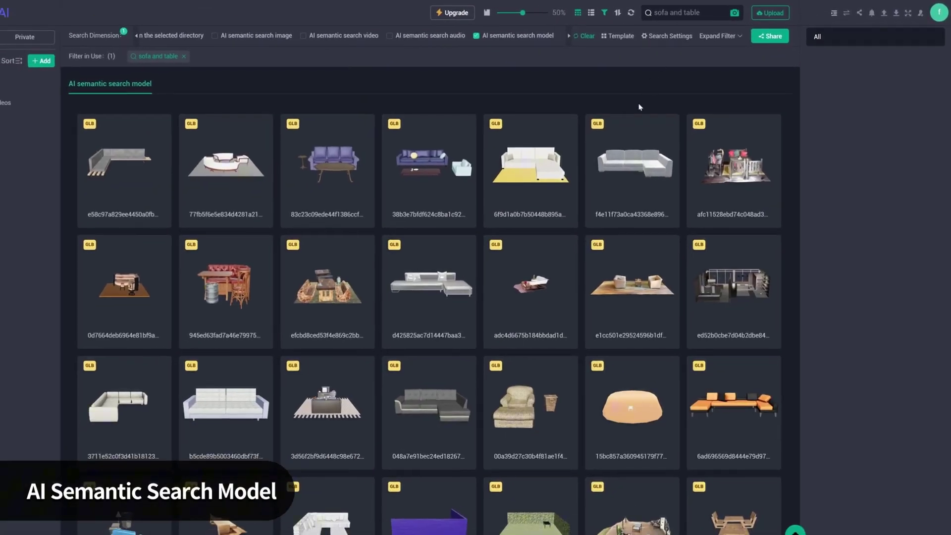
left_click(600, 270)
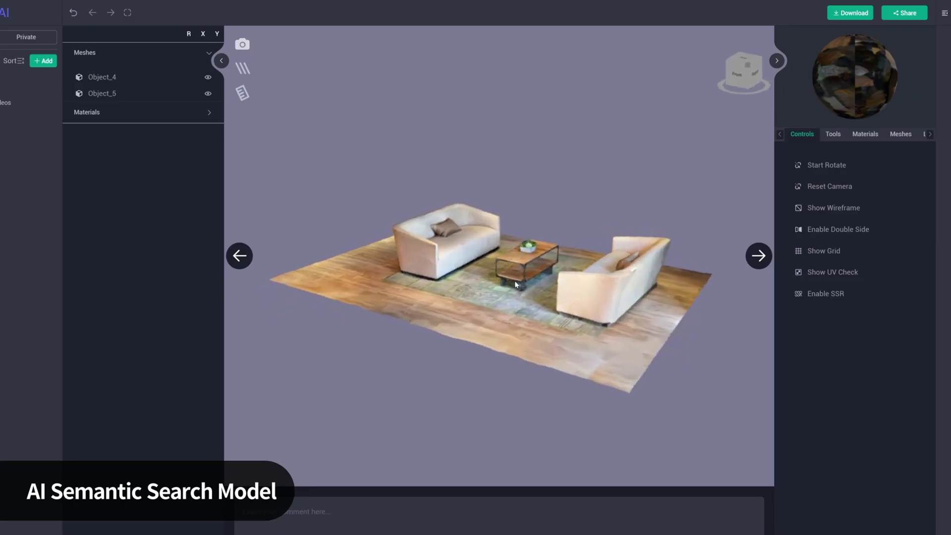
left_click_drag(450, 287, 340, 282)
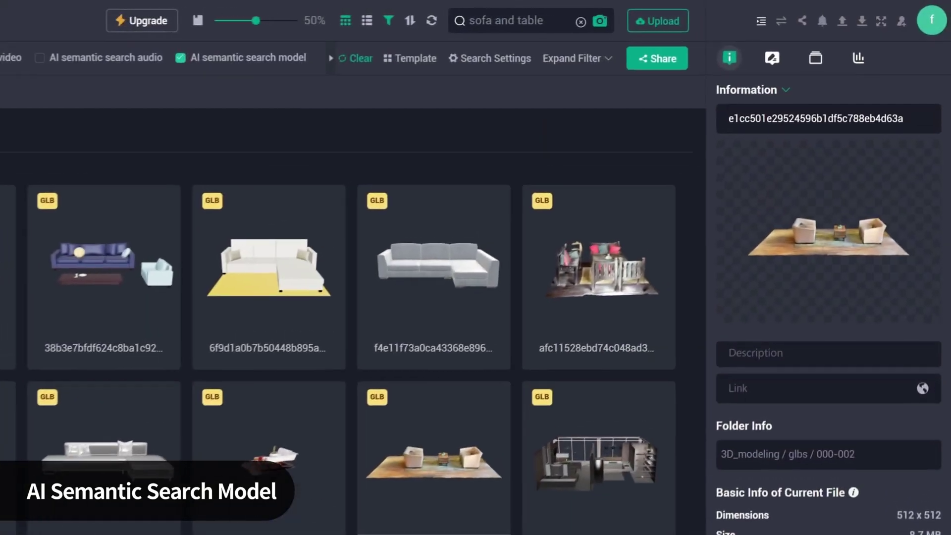
Step: Extend the model search to "sofa and table in the living room" and inspect the open-plan living room and kitchen model
type("in the living room")
key("Return")
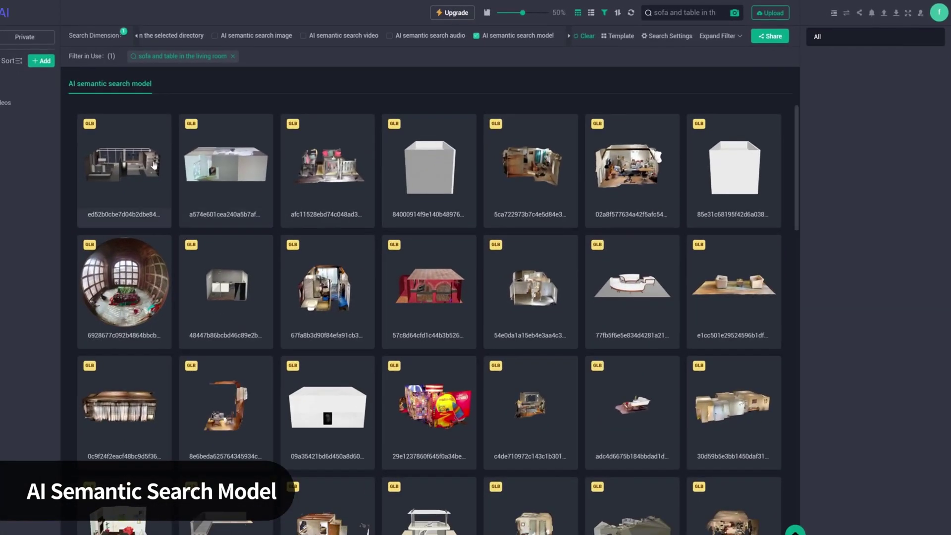
left_click(141, 169)
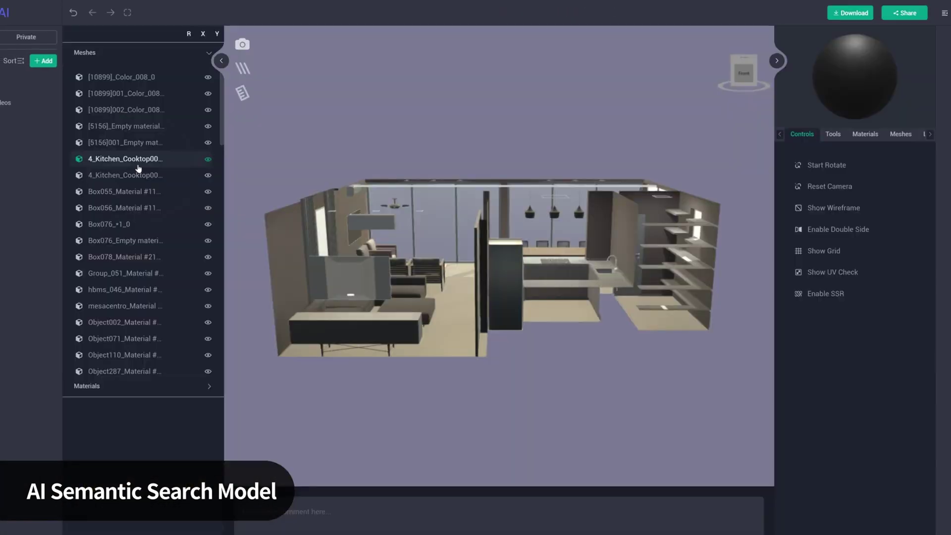
left_click_drag(653, 333, 387, 329)
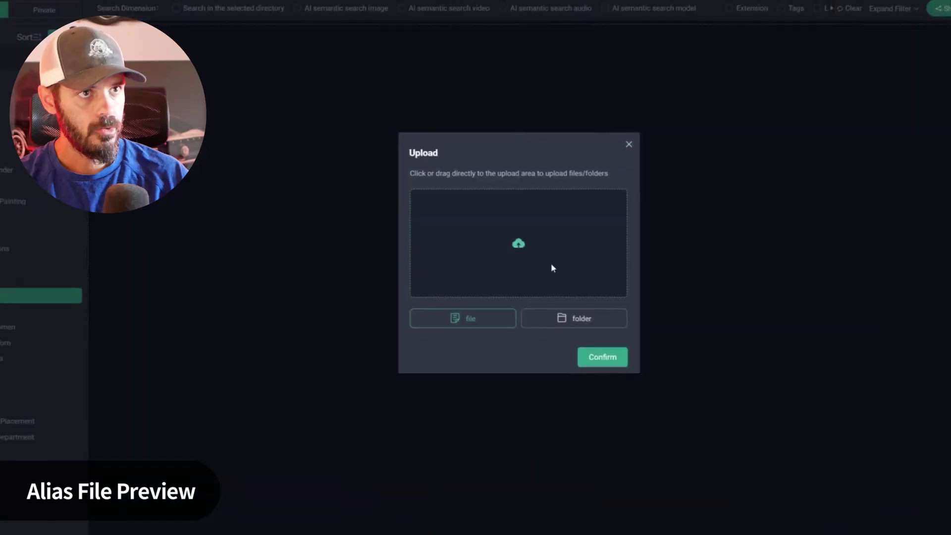
Step: Upload the Alias file to the empty team folder and open its preview
left_click(499, 247)
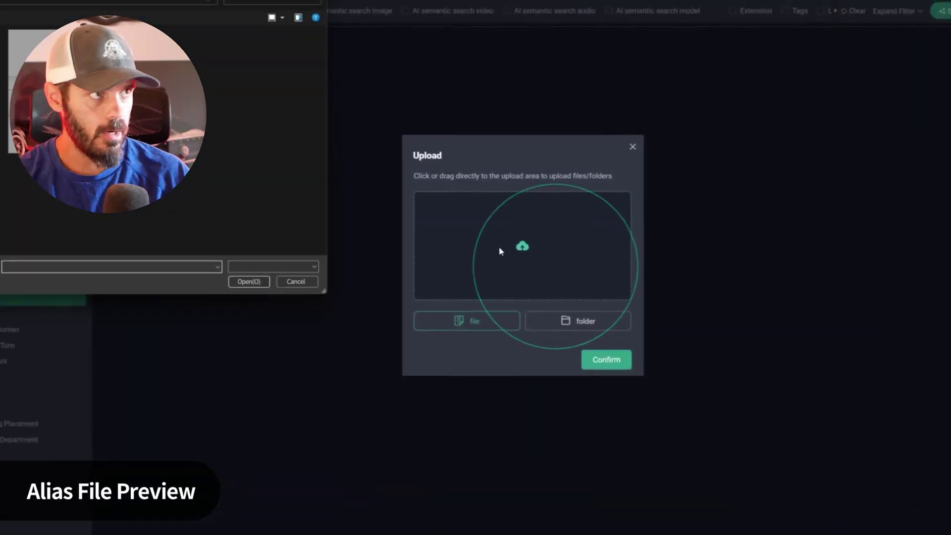
left_click(249, 281)
left_click(695, 368)
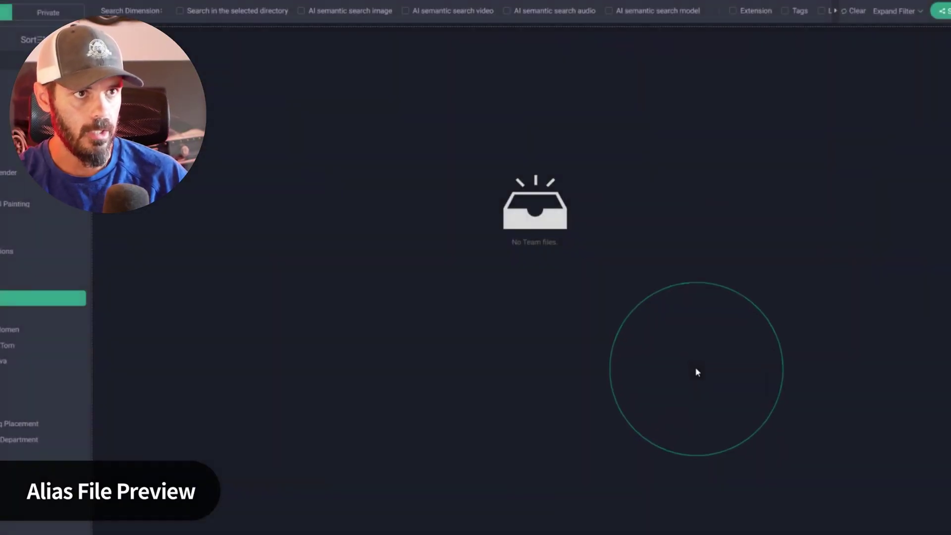
double_click(240, 187)
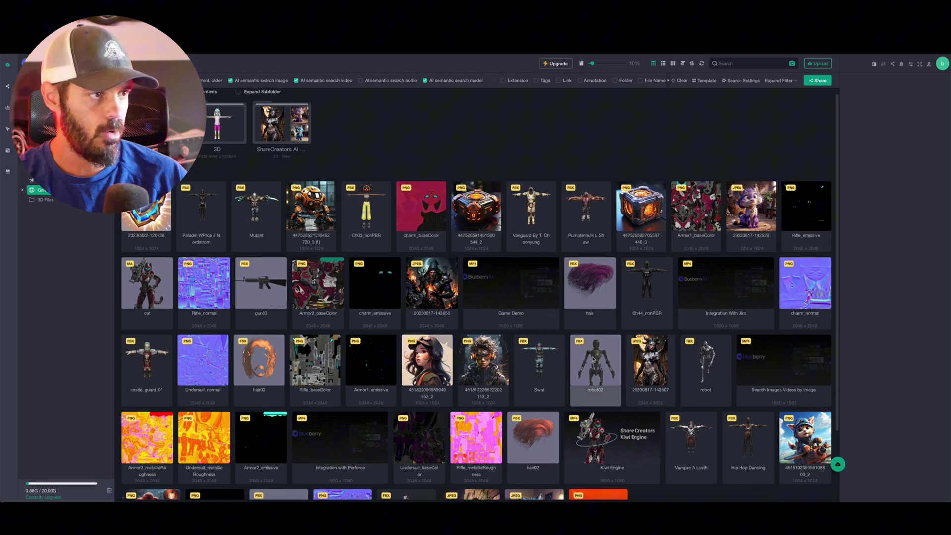
Step: Open the preview of the robot02 FBX model and orbit around the robot
left_click(608, 355)
double_click(597, 364)
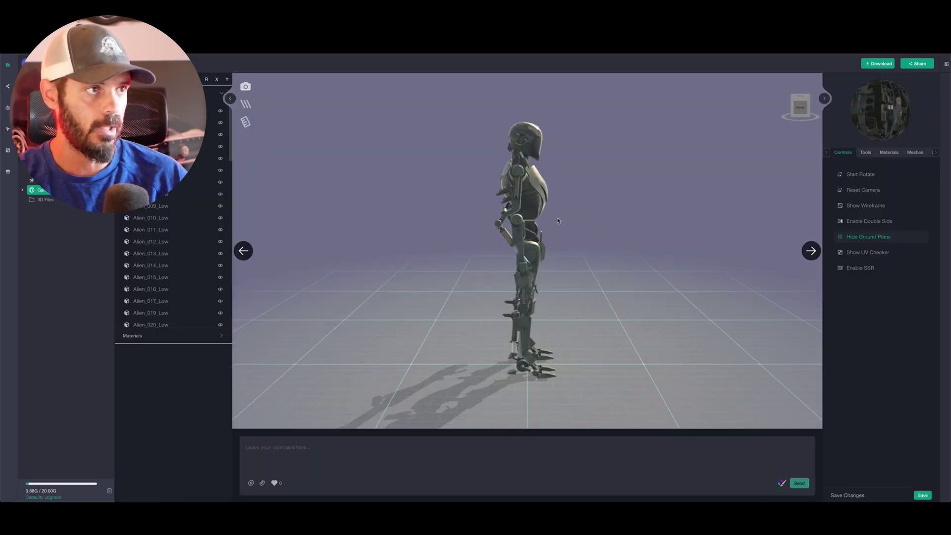
left_click_drag(558, 220, 583, 220)
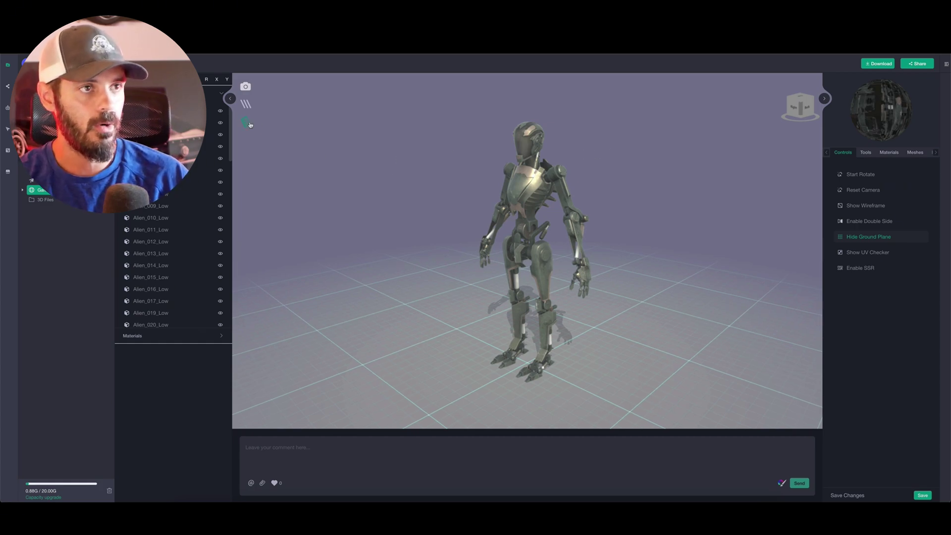
Step: Explode the robot model along X and along Y to inspect its separated parts, and reassemble it
left_click(216, 81)
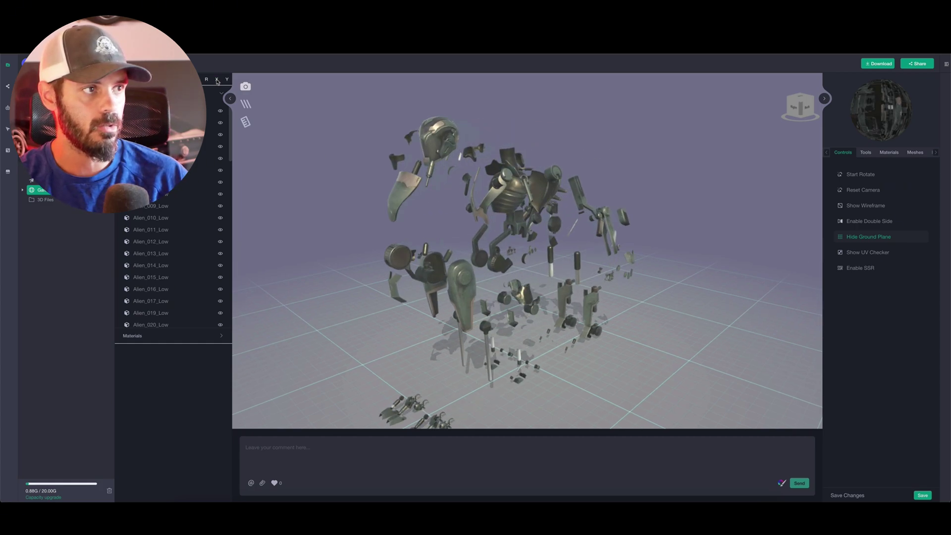
left_click_drag(418, 225, 407, 227)
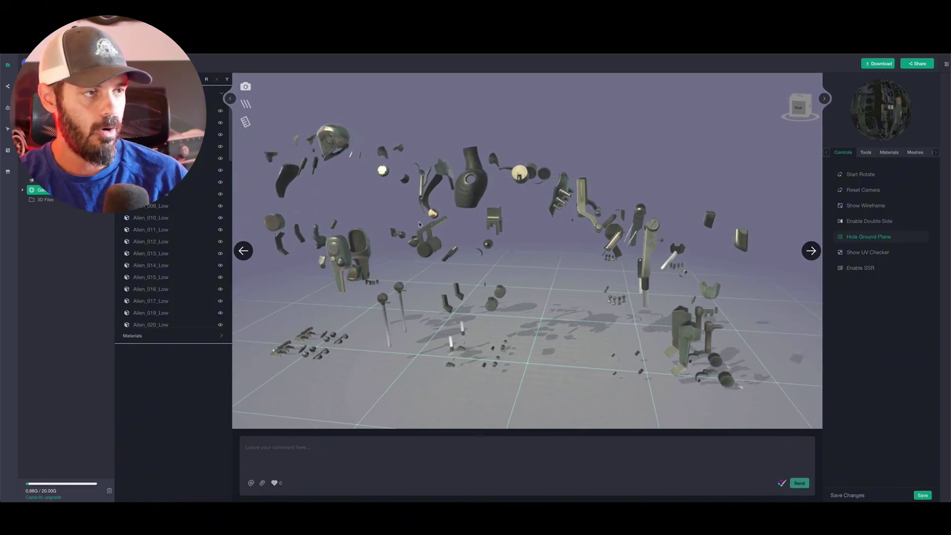
left_click(226, 80)
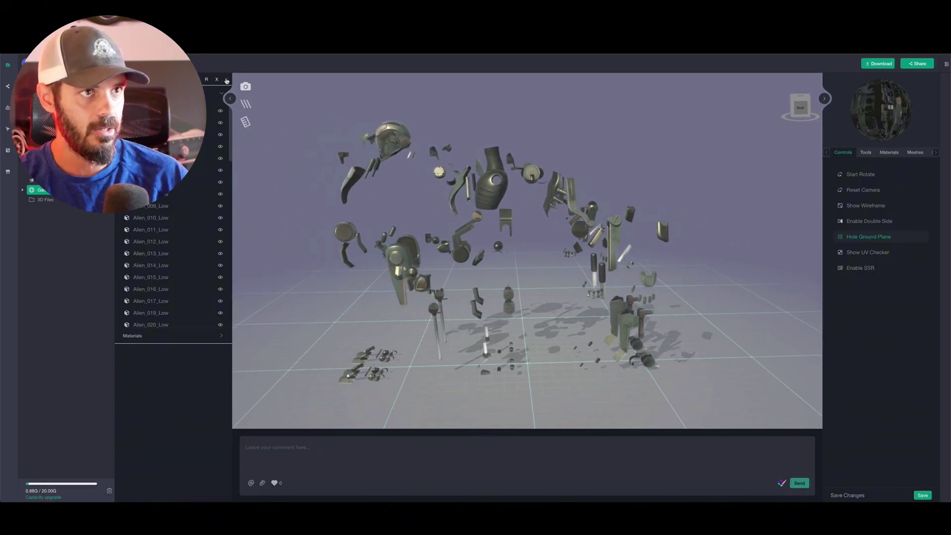
mouse_move(555, 214)
left_mouse_down()
mouse_move(638, 251)
mouse_move(644, 290)
mouse_move(498, 190)
mouse_move(552, 218)
mouse_move(541, 223)
left_mouse_up()
right_click_drag(540, 134, 517, 233)
left_click_drag(516, 233, 461, 225)
right_click_drag(460, 225, 447, 124)
left_click(227, 82)
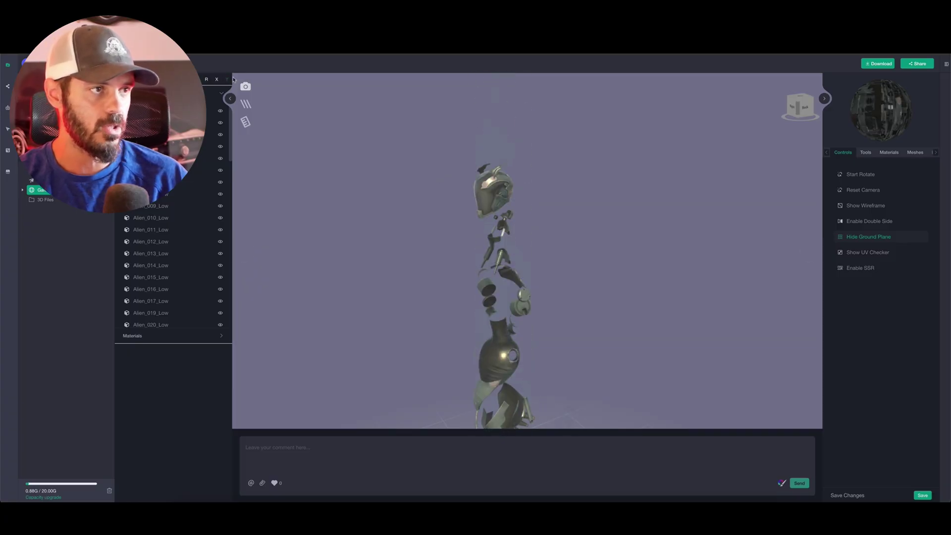
Step: Recenter the assembled robot and examine its head and visor up close from different angles
right_click_drag(507, 319, 508, 246)
right_click_drag(511, 347, 520, 211)
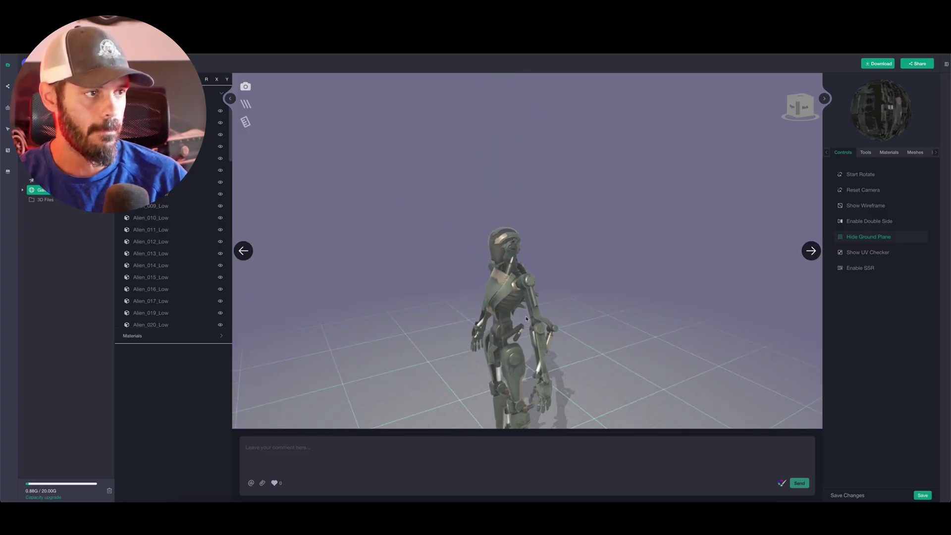
right_click_drag(522, 302, 525, 203)
left_click_drag(504, 215, 553, 213)
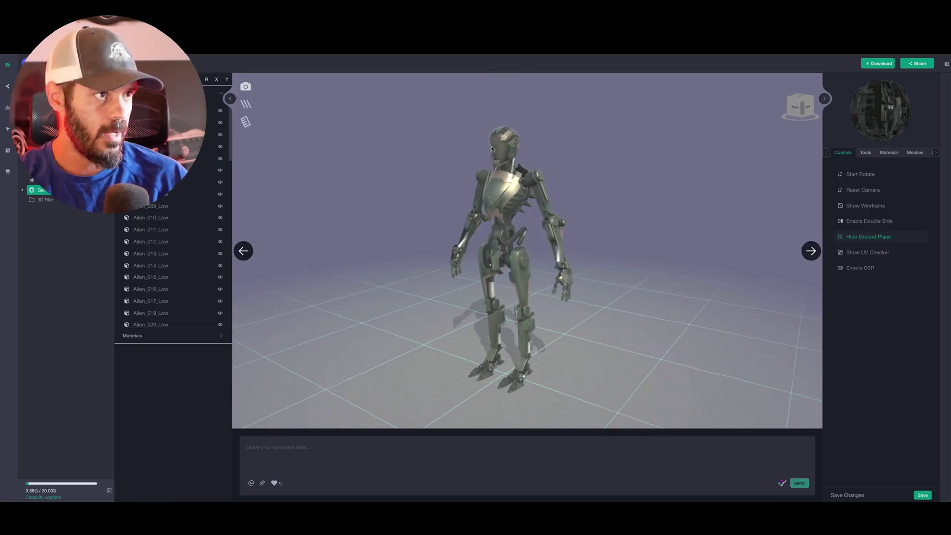
scroll(500, 141, "up", 4)
scroll(500, 141, "up", 2)
right_click_drag(499, 141, 500, 200)
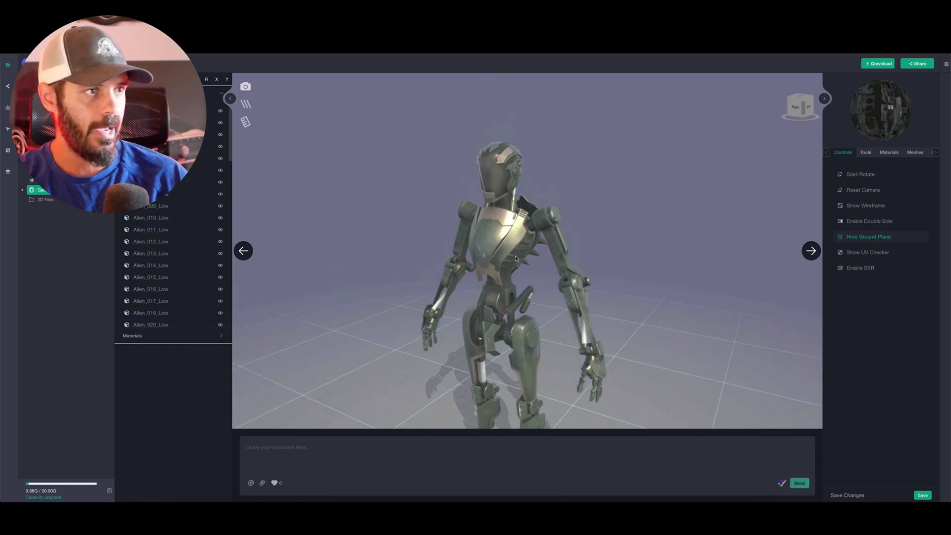
scroll(491, 112, "up", 2)
right_click_drag(491, 111, 497, 143)
scroll(497, 168, "up", 5)
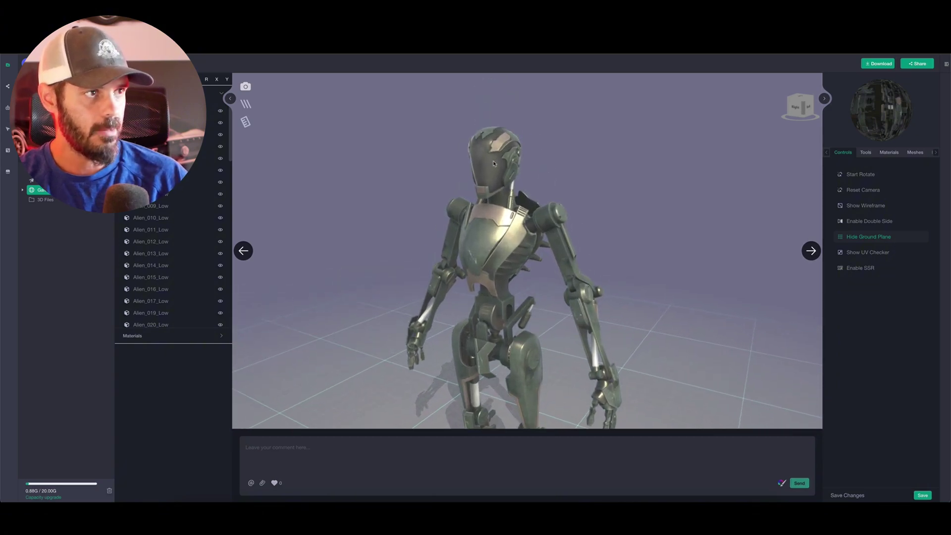
left_click_drag(485, 184, 544, 186)
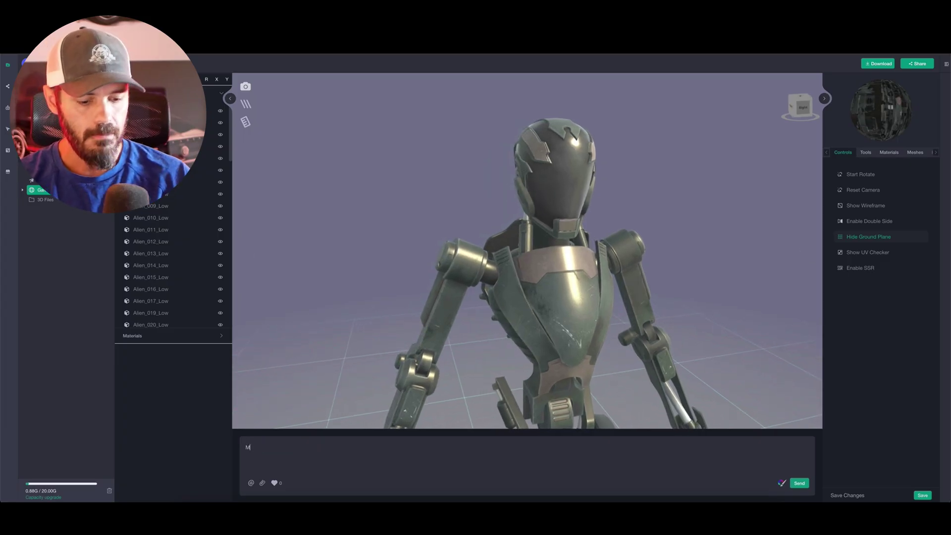
Step: Write the comment "Make the visor design more aggresive" for the robot model
type("visor design more ag")
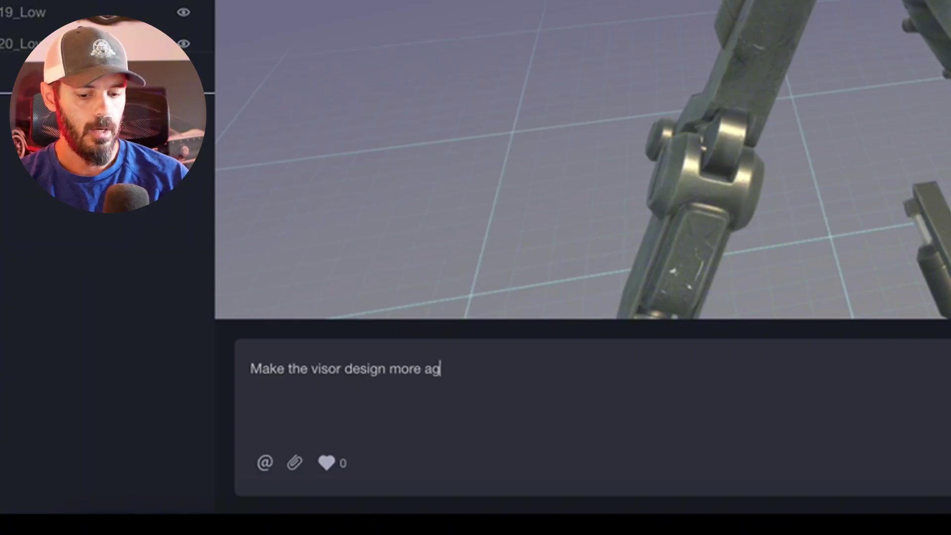
type("ive")
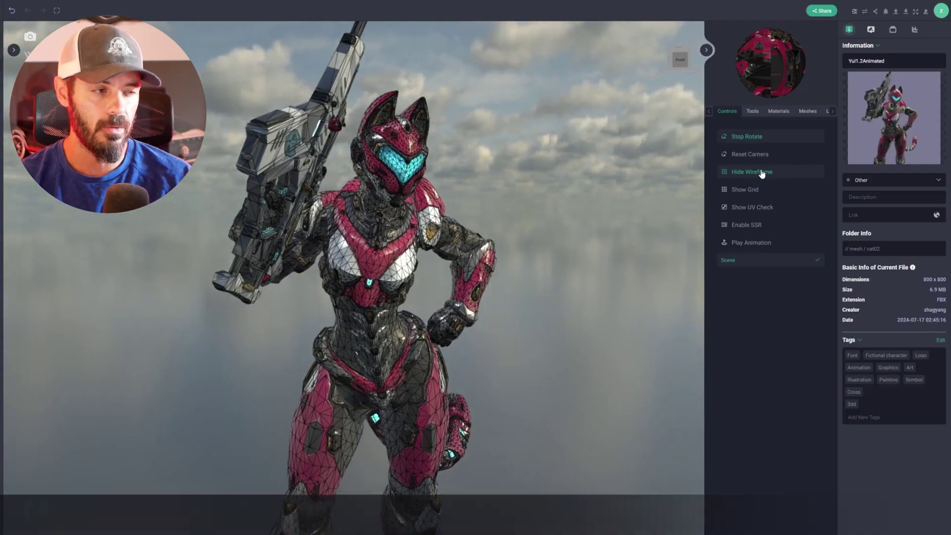
Step: Display the wireframe, grid and UV check on the rotating Yui1.2Animated character and play its animation
left_click(758, 173)
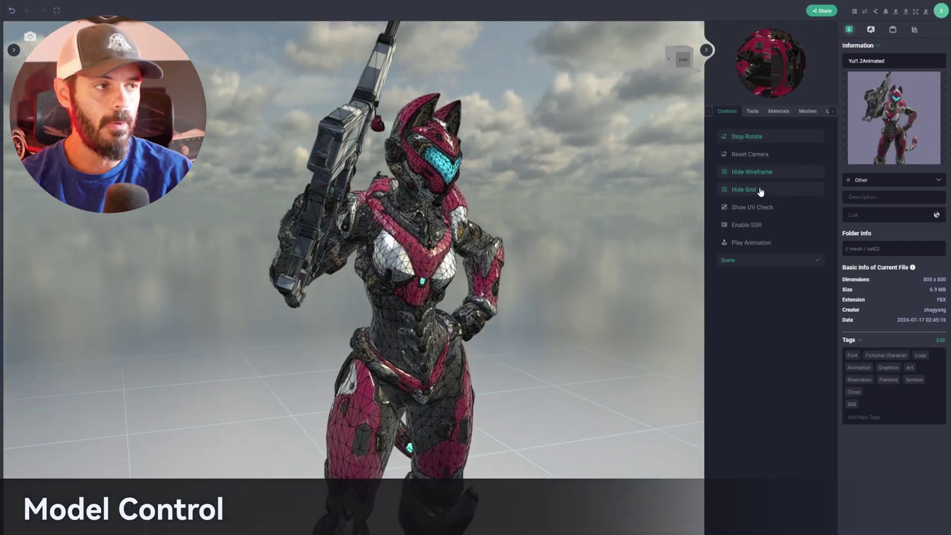
left_click(761, 208)
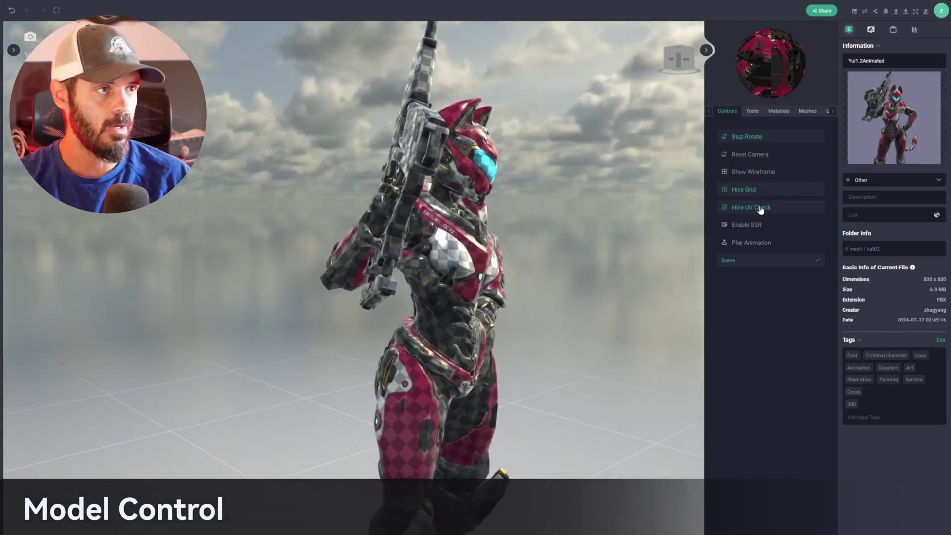
left_click(758, 242)
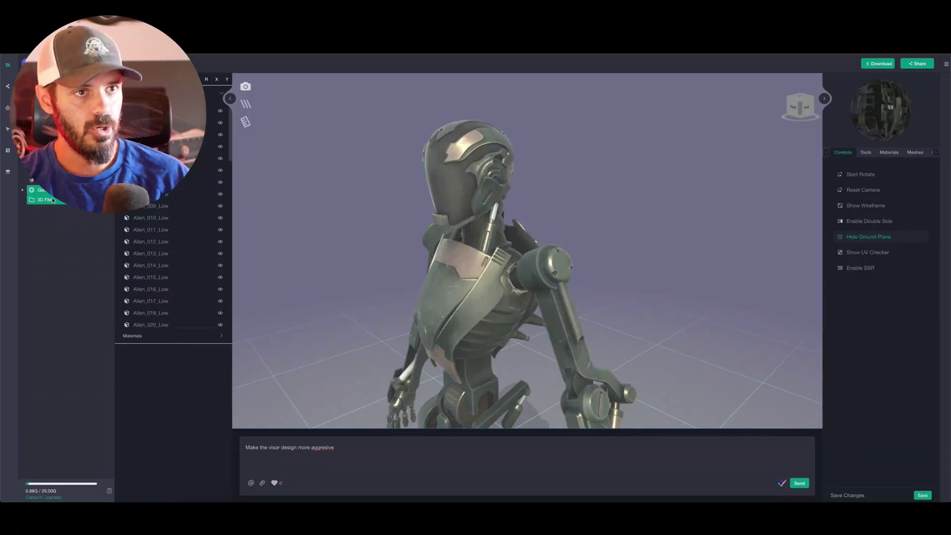
Step: Upload the Koenigsegg model from the 82-koenigsegg-agera folder into the 3D Files folder and open its preview
left_click(57, 202)
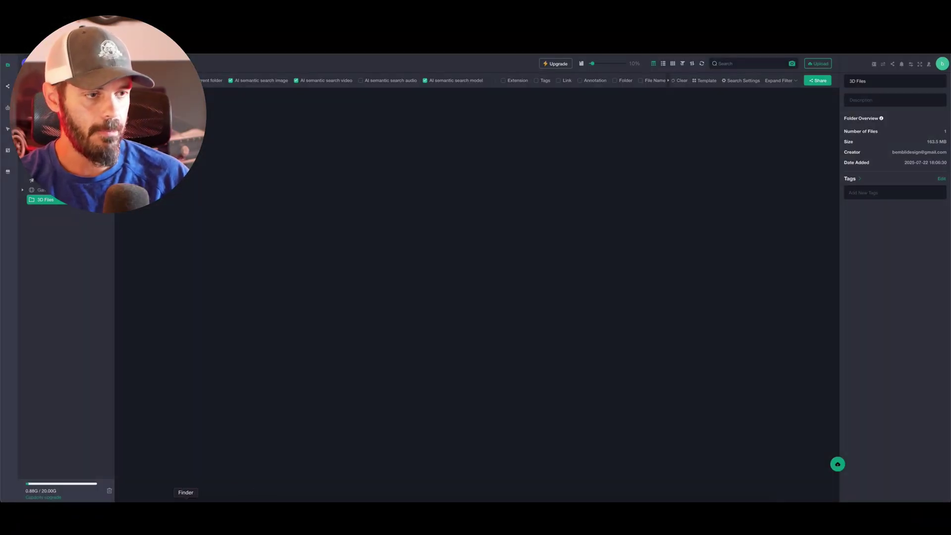
left_click(186, 510)
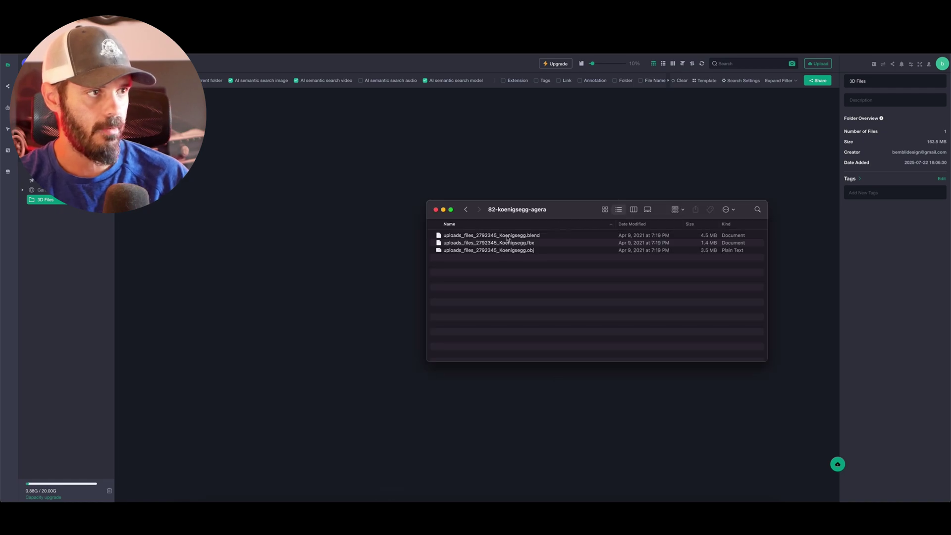
left_click_drag(290, 167, 293, 168)
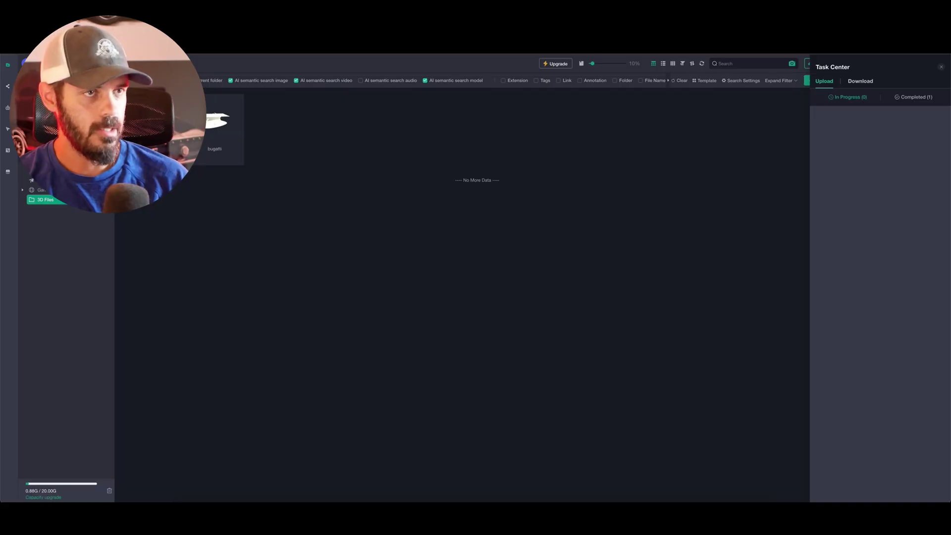
double_click(212, 130)
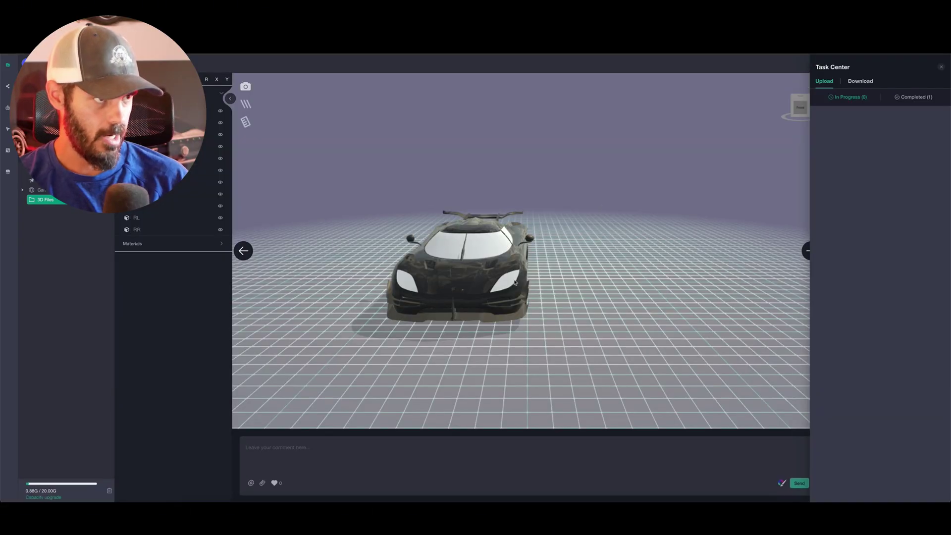
Step: Explode the Koenigsegg model along Y and along X to inspect its separated body, wheels and panels
left_click_drag(513, 269, 446, 234)
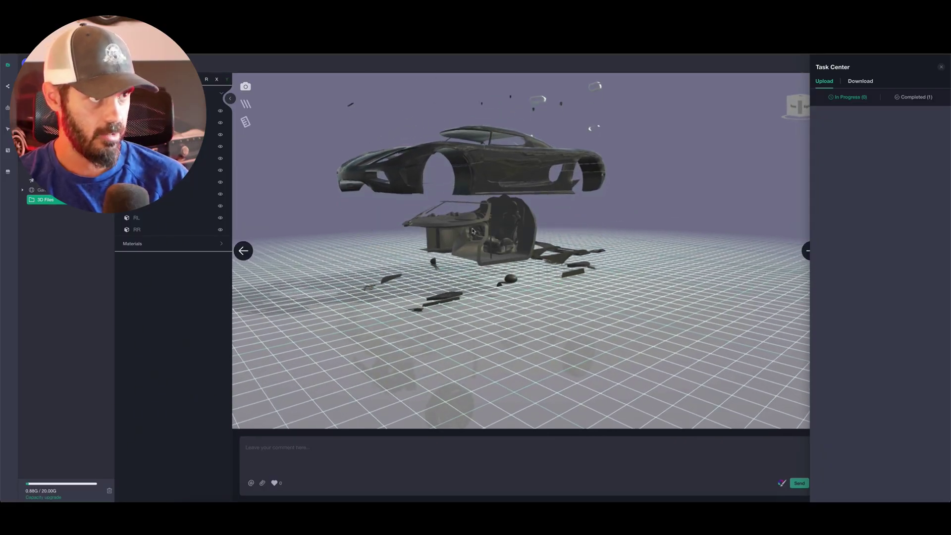
left_click_drag(472, 231, 448, 257)
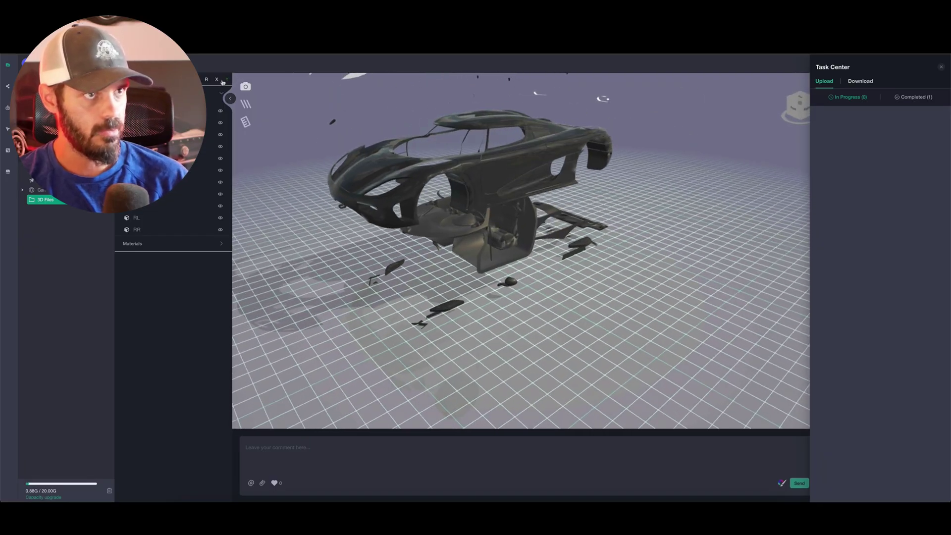
left_click(218, 80)
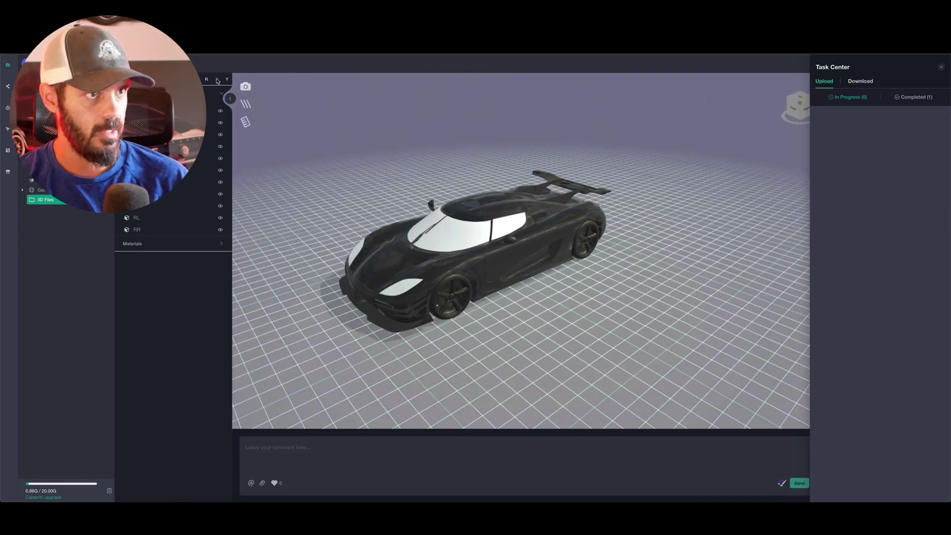
mouse_move(569, 307)
left_mouse_down()
mouse_move(529, 266)
mouse_move(488, 287)
mouse_move(429, 266)
mouse_move(519, 281)
mouse_move(560, 301)
left_mouse_up()
scroll(427, 267, "up", 3)
scroll(498, 275, "up", 5)
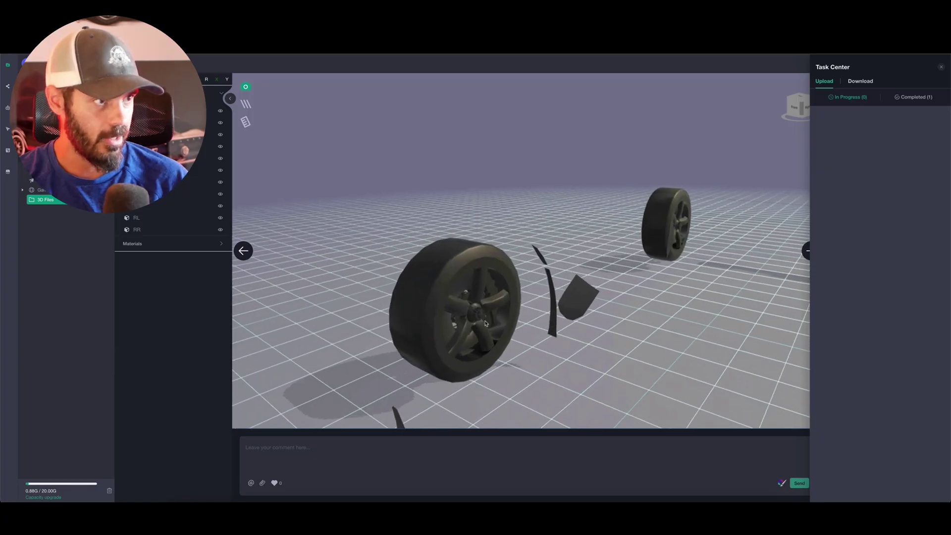
mouse_move(487, 344)
left_mouse_down()
mouse_move(474, 325)
mouse_move(492, 352)
mouse_move(520, 343)
mouse_move(481, 341)
left_mouse_up()
scroll(516, 328, "down", 8)
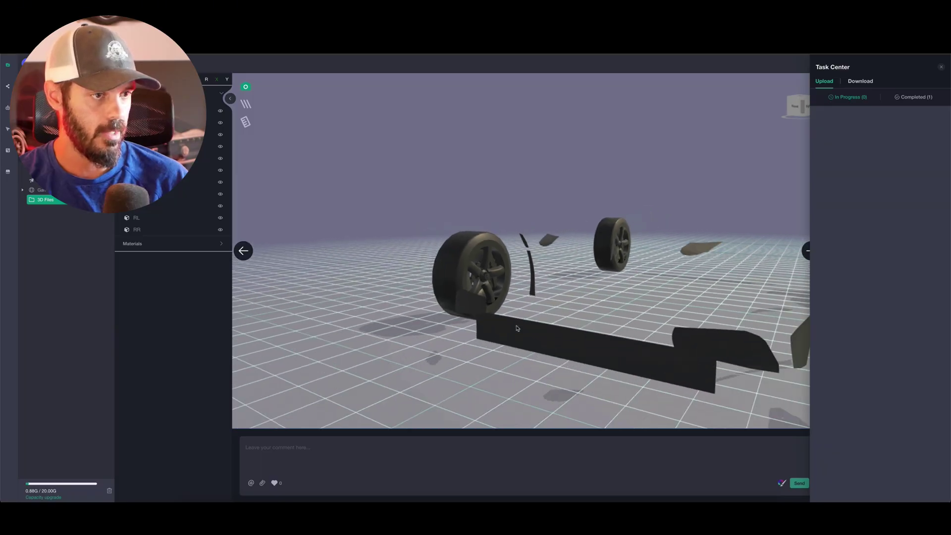
left_click_drag(520, 297, 709, 267)
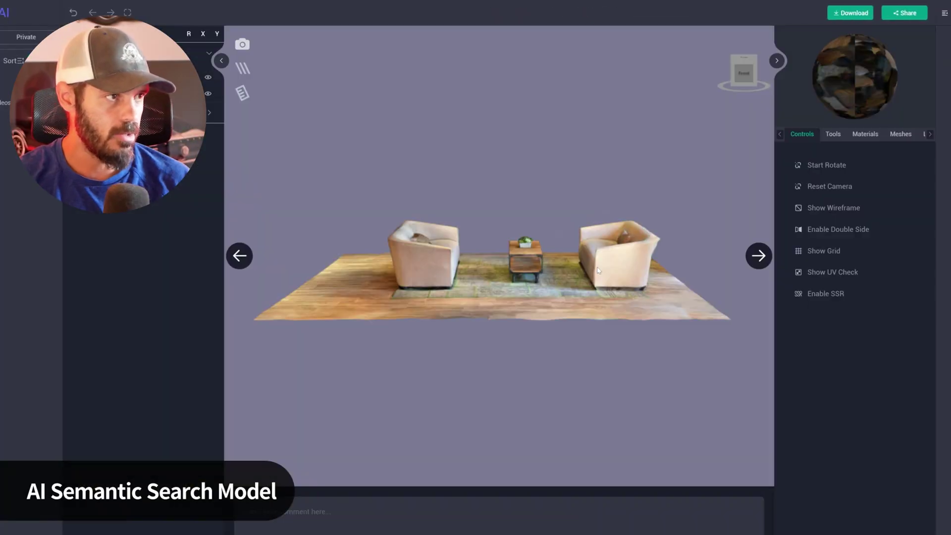
left_click_drag(495, 278, 377, 287)
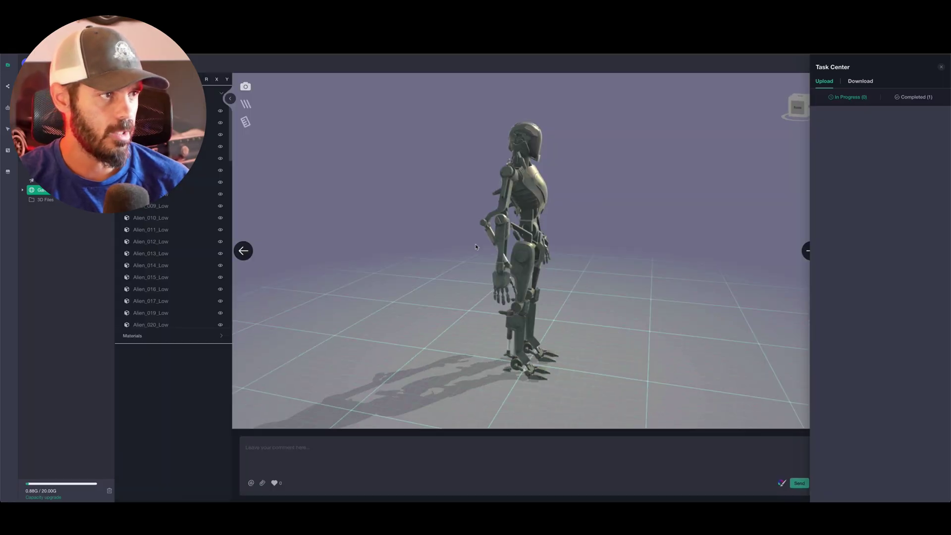
Step: Compare the robot model's render channels, isolate the Wireframe channel and examine the upper body's mesh from different angles
left_click_drag(476, 247, 387, 242)
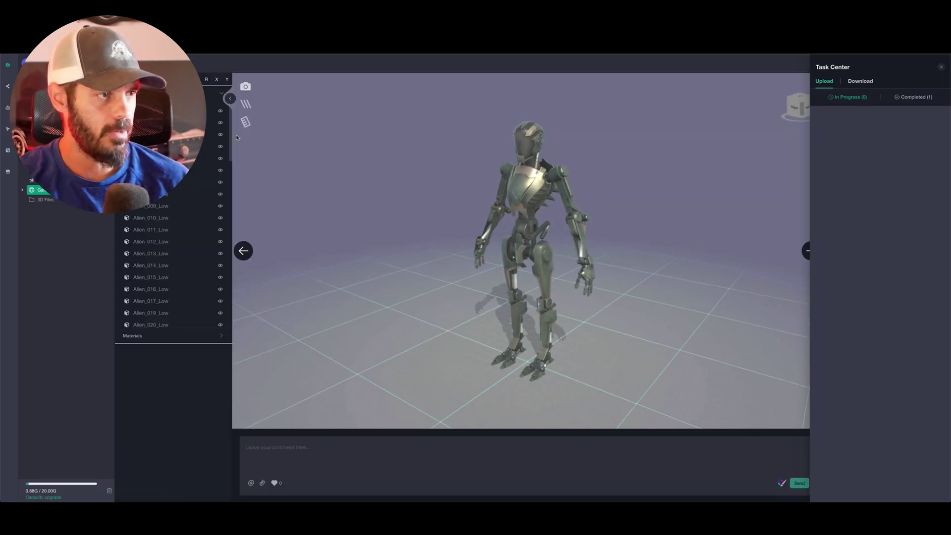
left_click(246, 105)
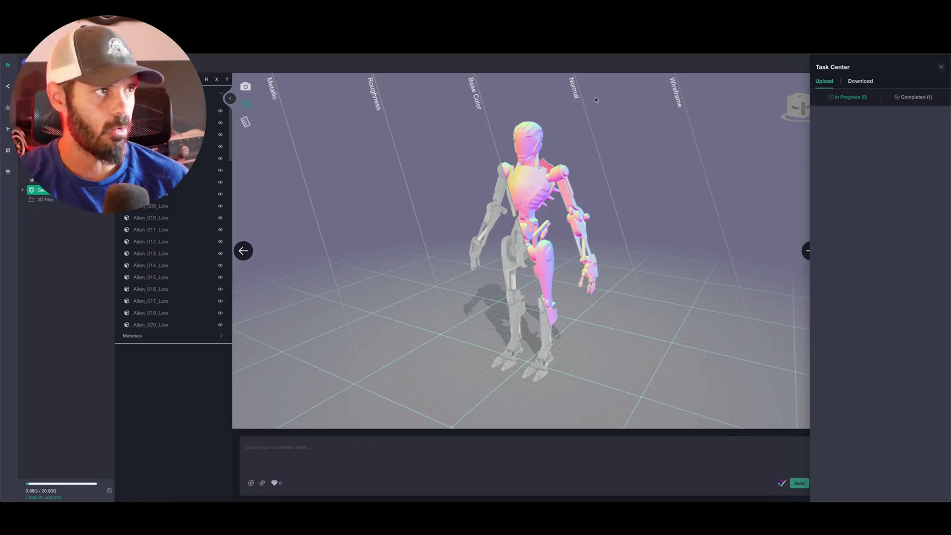
left_click(692, 95)
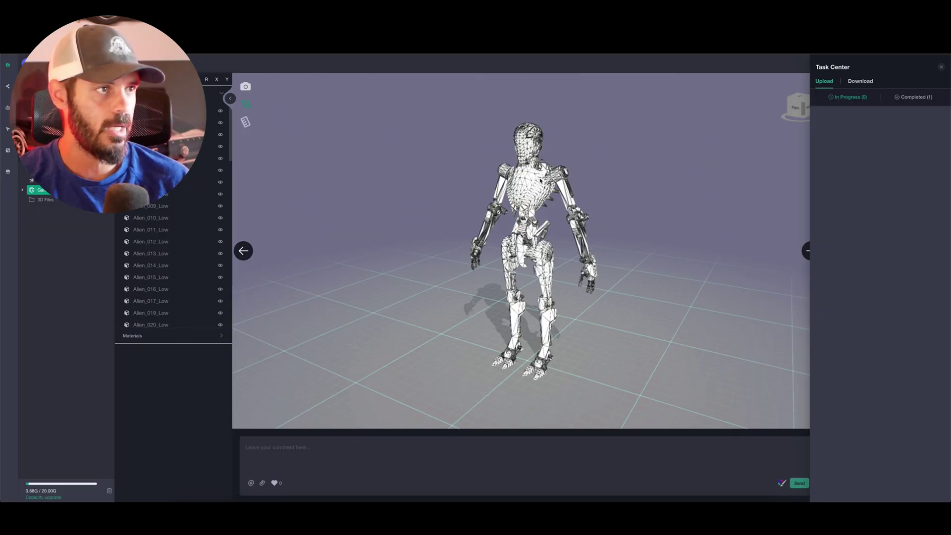
scroll(541, 179, "up", 6)
right_click_drag(540, 179, 541, 245)
left_click_drag(540, 244, 712, 231)
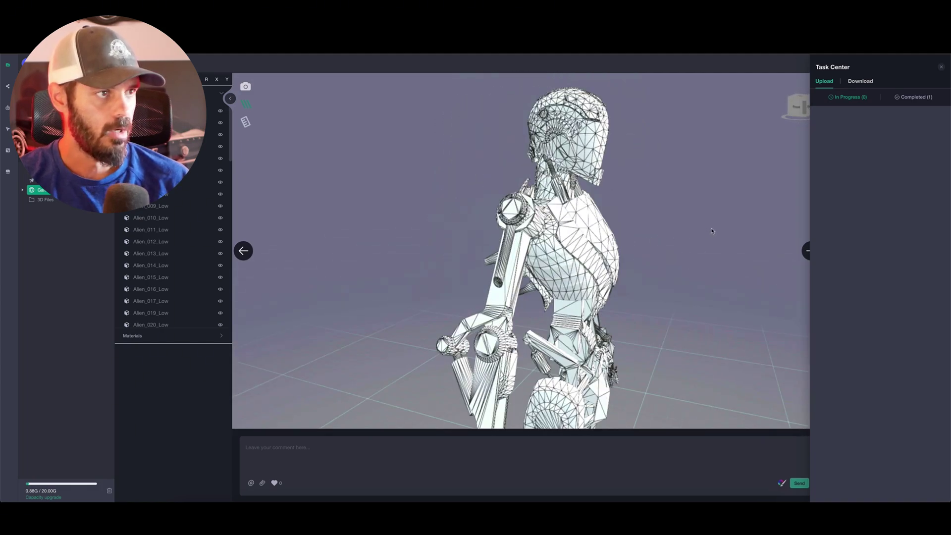
left_click_drag(616, 233, 504, 232)
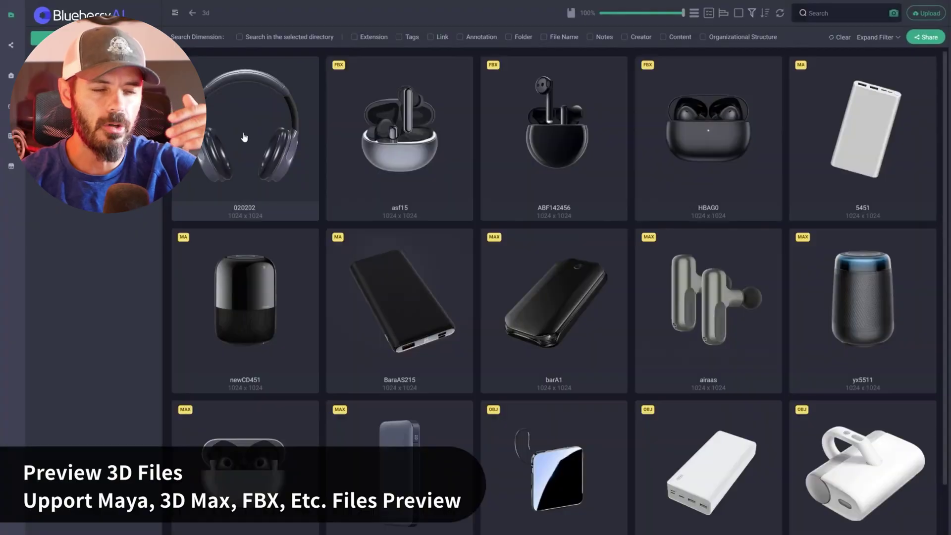
Step: Preview the 020202 headphones model, show and hide its grids, start its rotation and open its material settings
double_click(244, 137)
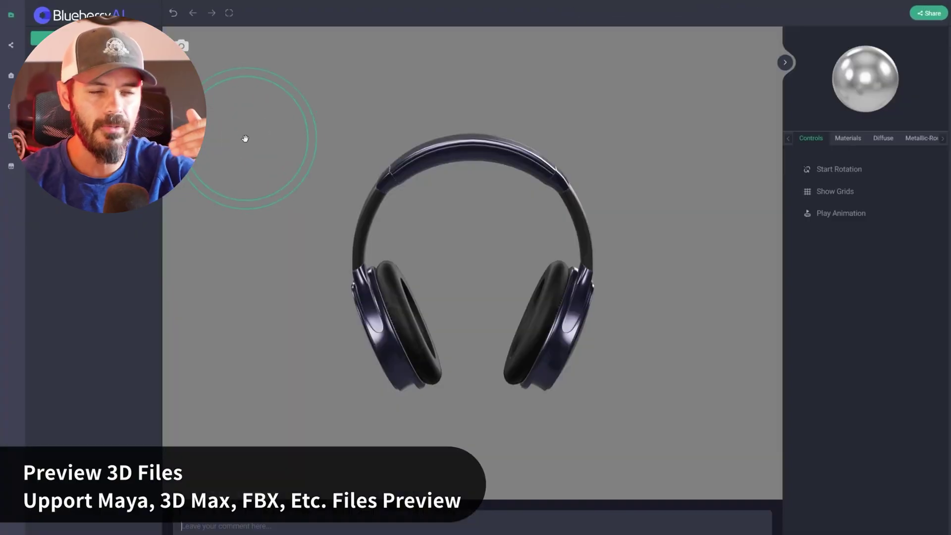
left_click_drag(475, 217, 588, 193)
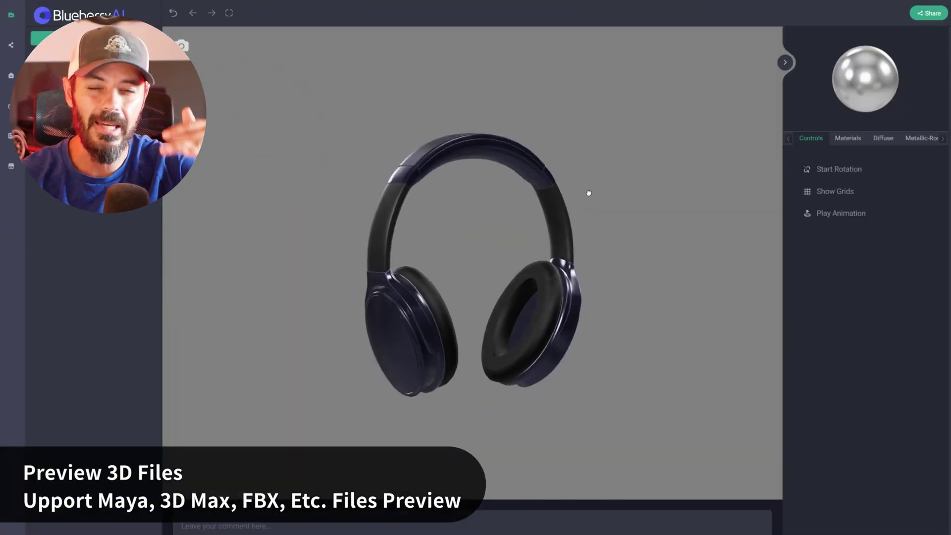
left_click(835, 193)
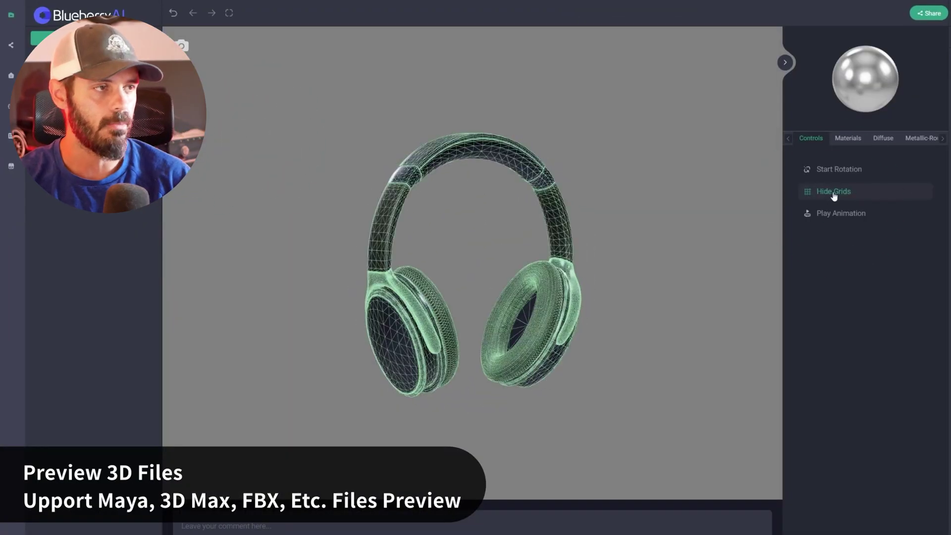
left_click(835, 194)
left_click(840, 170)
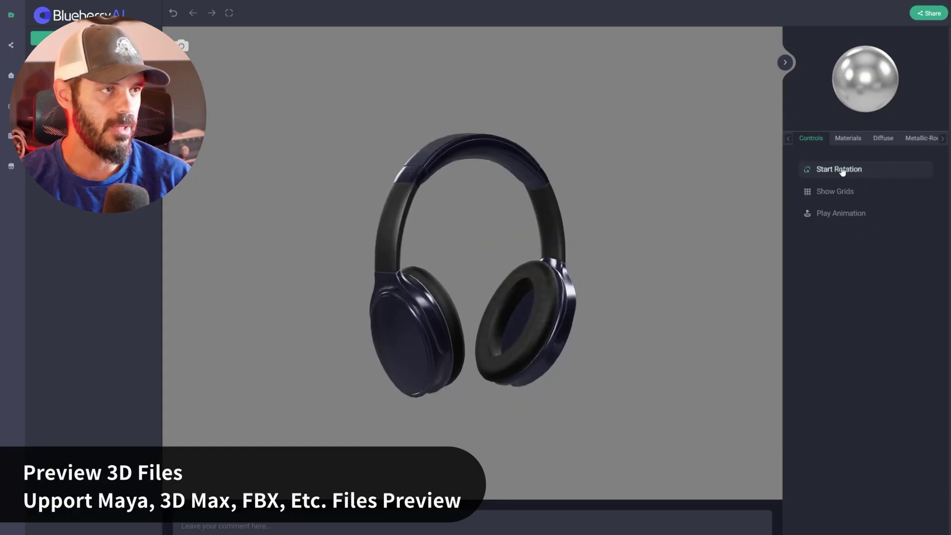
left_click(848, 141)
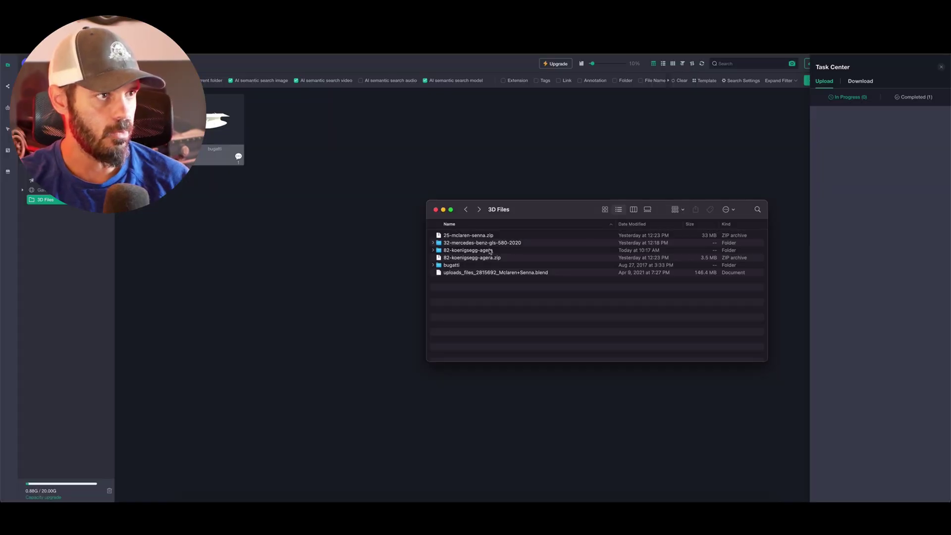
Step: Upload the Mercedes+Benz+GLS+580 .blend file from the 32-mercedes-benz-gls-580-2020 folder into the 3D Files folder
double_click(483, 244)
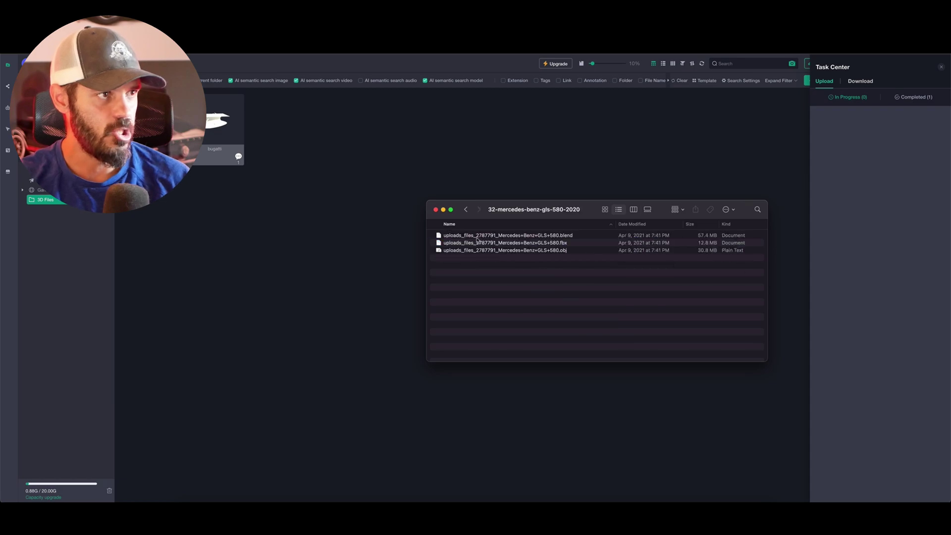
left_click_drag(513, 237, 398, 238)
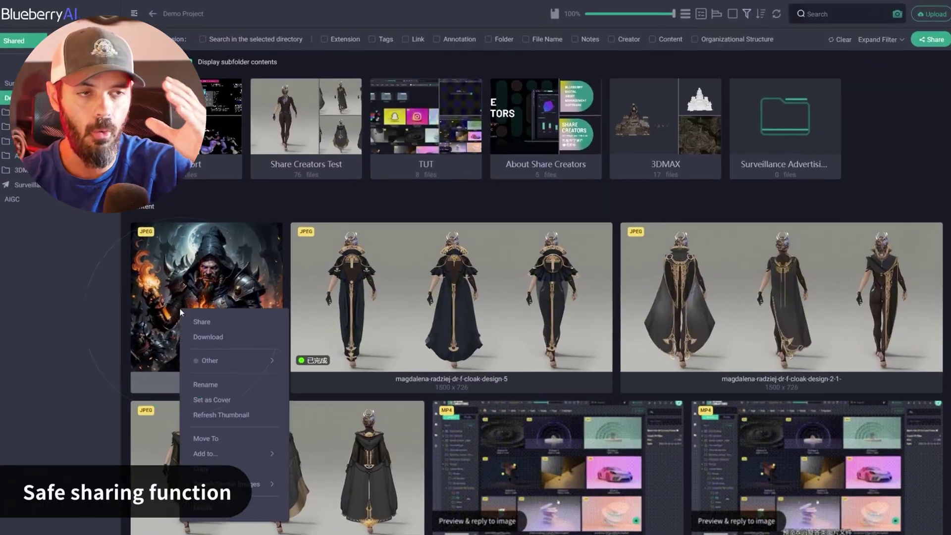
Step: Share old210.jpeg with a user picked by e-mail, keeping general access at Anyone with the link
left_click(194, 322)
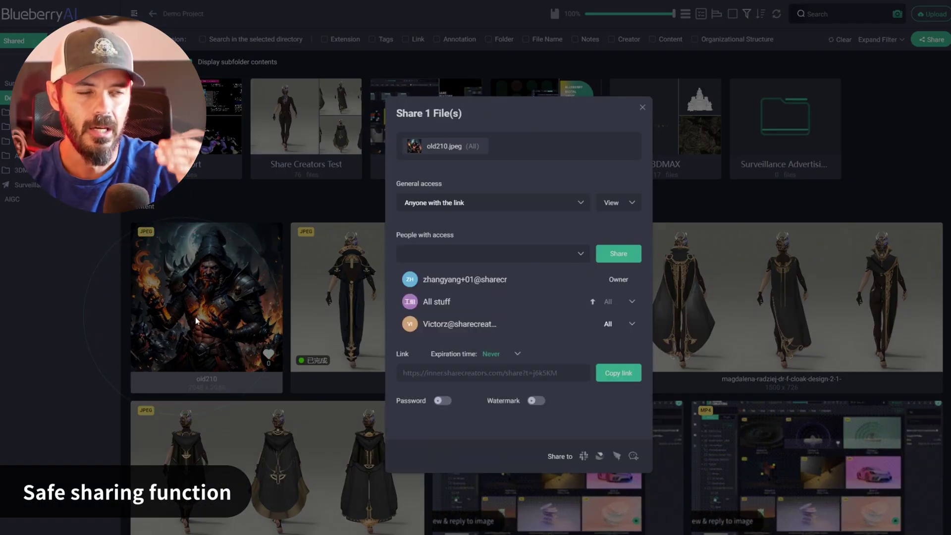
left_click(579, 204)
left_click(558, 268)
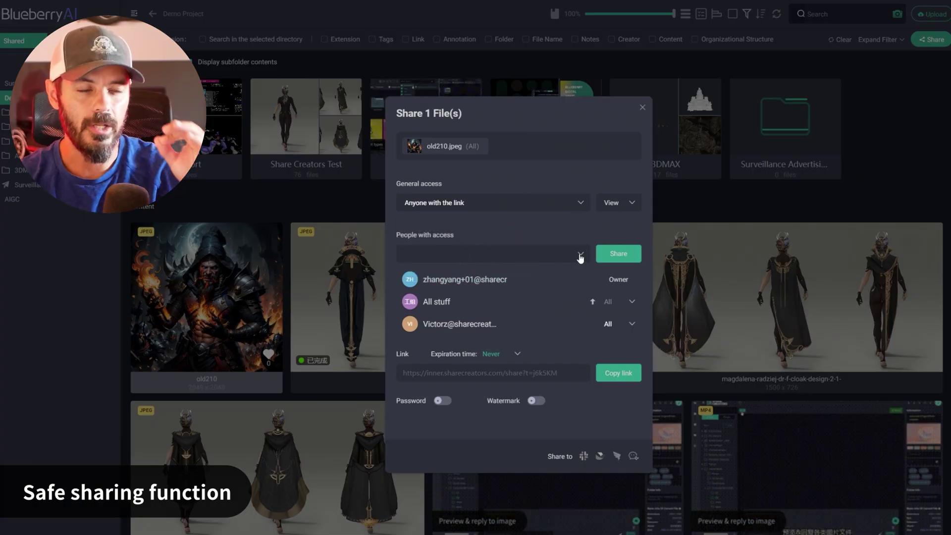
left_click(580, 255)
left_click(550, 342)
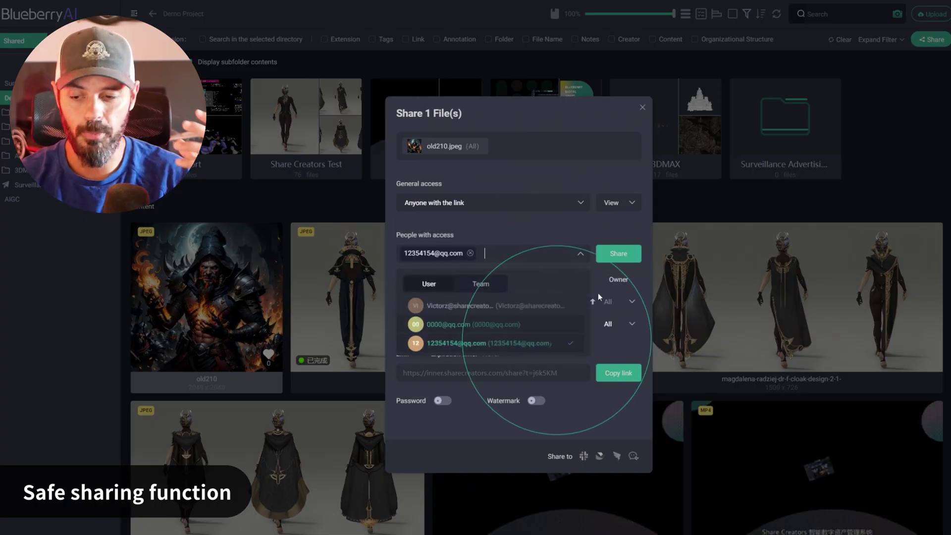
left_click(619, 255)
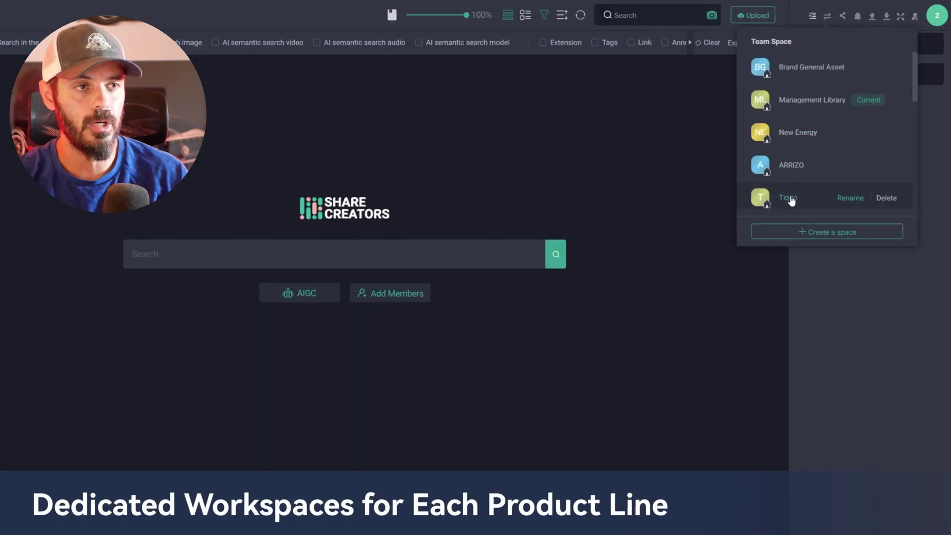
Step: Switch to the Tiggo team space and confirm the jump
left_click(790, 198)
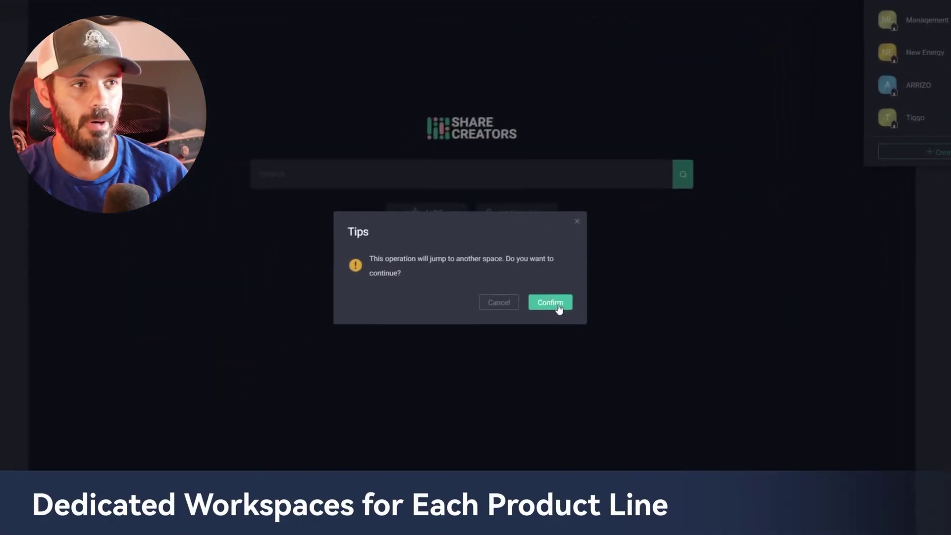
left_click(558, 306)
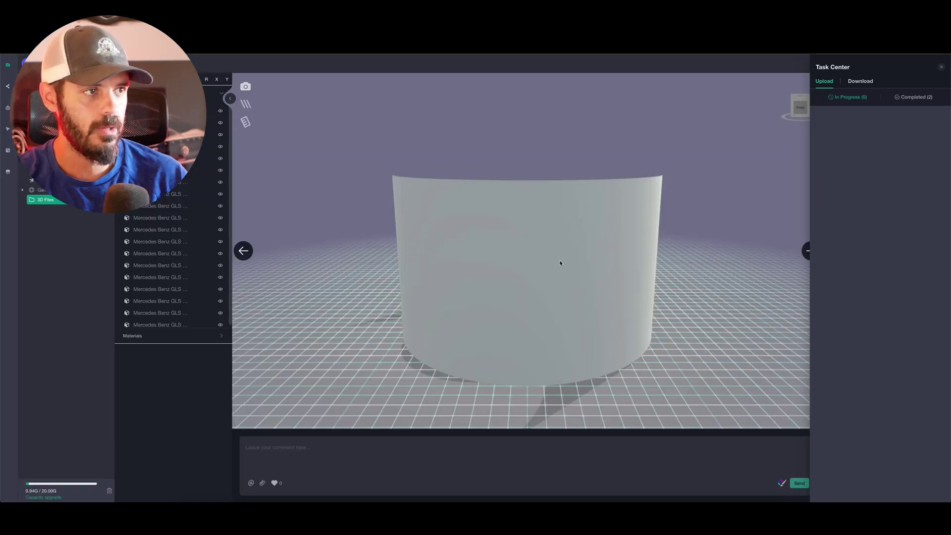
Step: Hide the curved backdrop mesh surrounding the Mercedes Benz GLS model to reveal the car on its round platform
left_click_drag(561, 263, 545, 248)
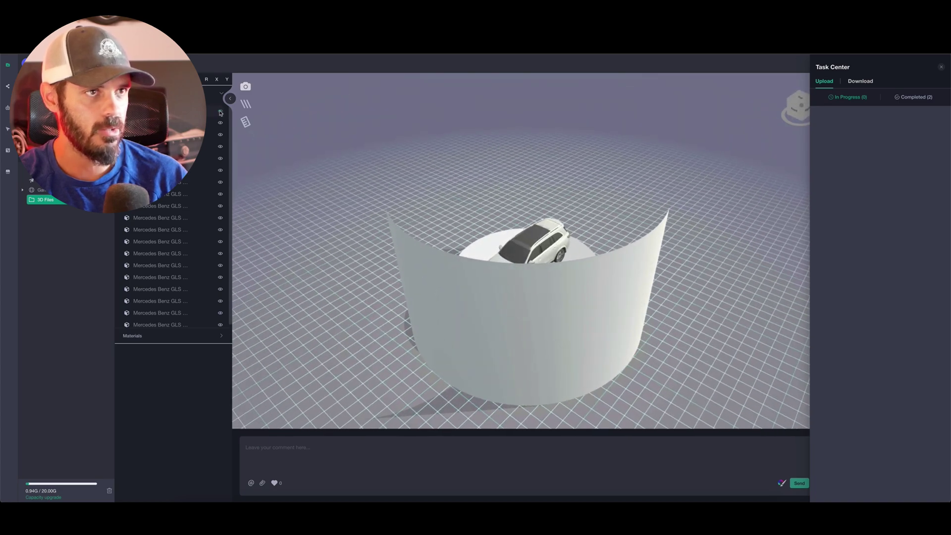
left_click(220, 122)
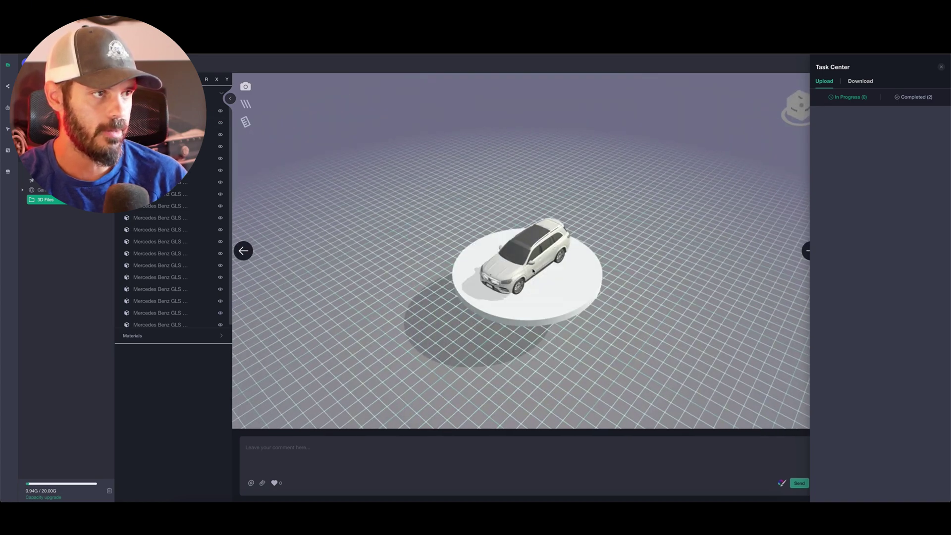
scroll(532, 271, "up", 8)
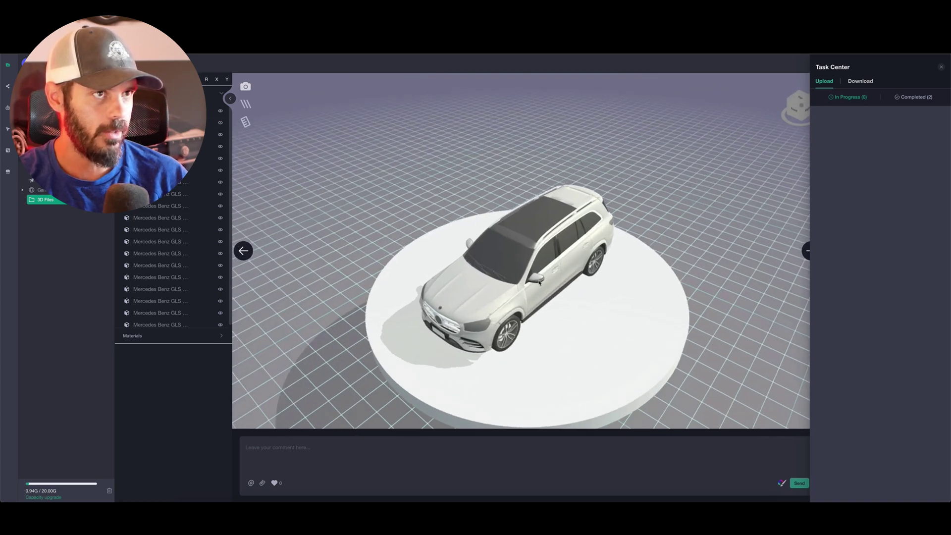
Step: Explode the Mercedes Benz GLS model to inspect its separated parts, reassemble it and examine the car up close
left_click_drag(518, 251, 504, 236)
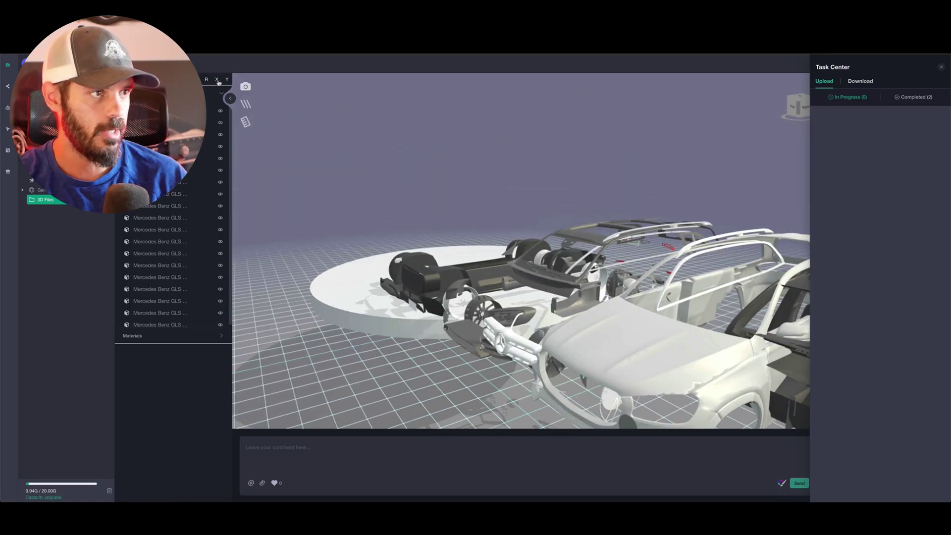
left_click_drag(621, 275, 489, 269)
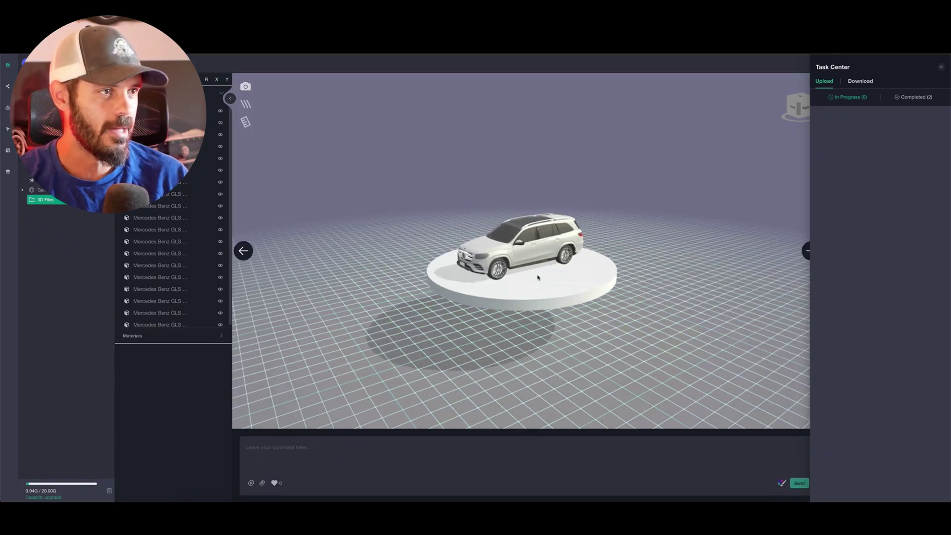
scroll(511, 252, "up", 6)
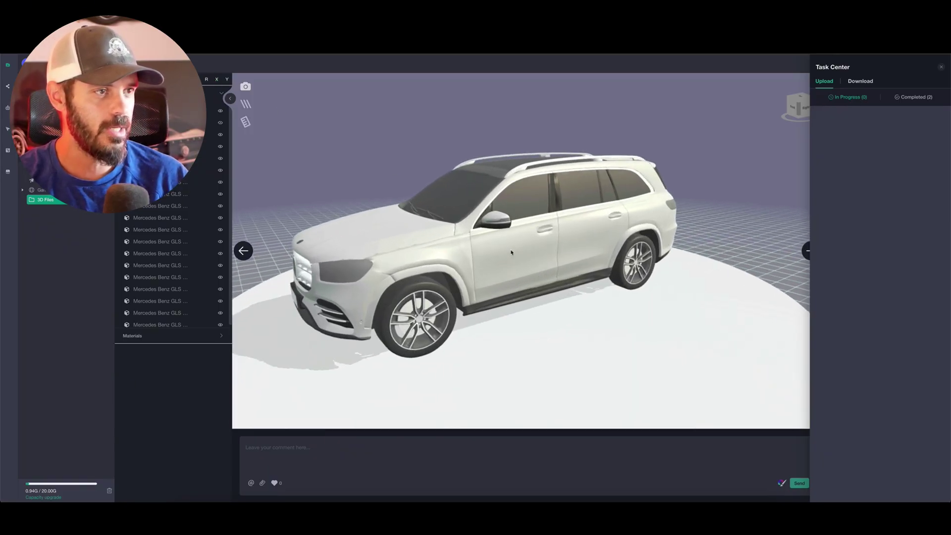
Step: Inspect the Mercedes Benz GLS from the rear and front, explode its parts along the Y axis and reassemble them
left_click_drag(434, 263, 407, 262)
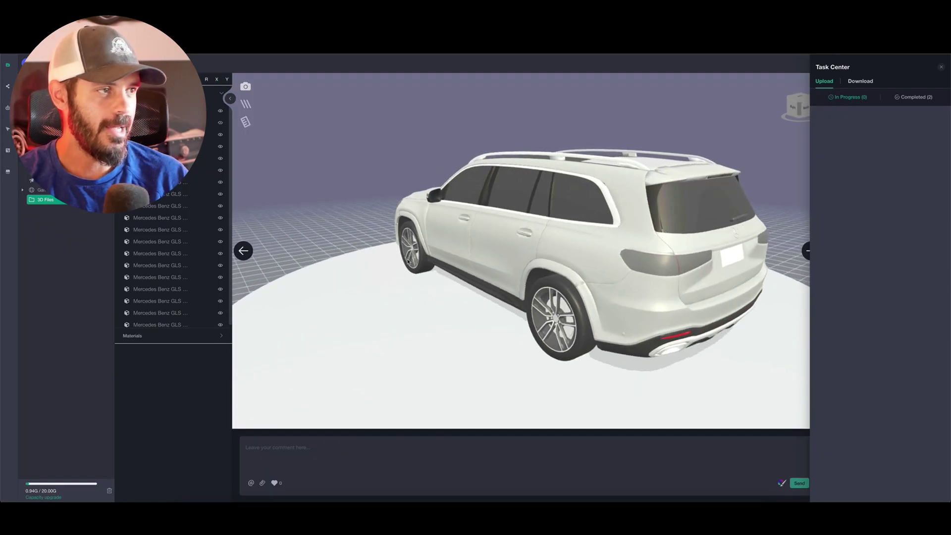
left_click_drag(501, 257, 471, 255)
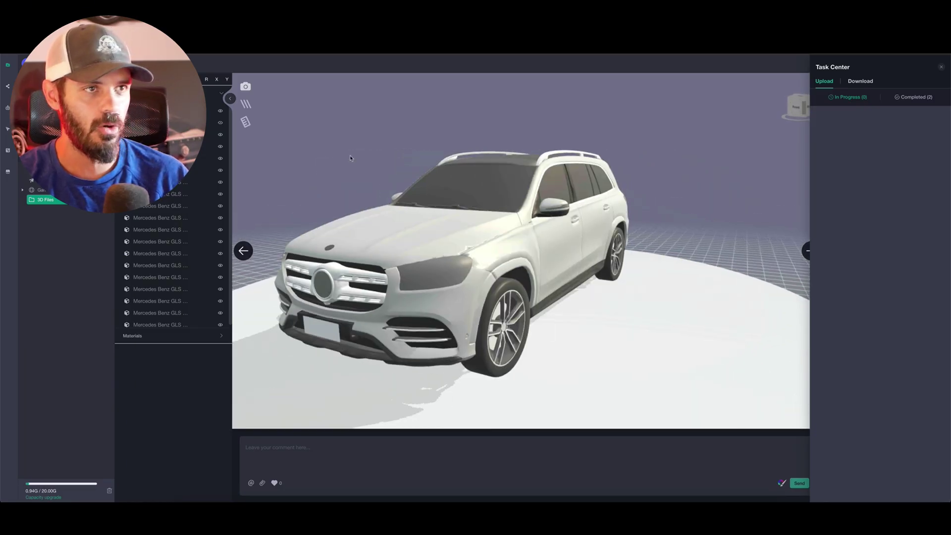
left_click(227, 81)
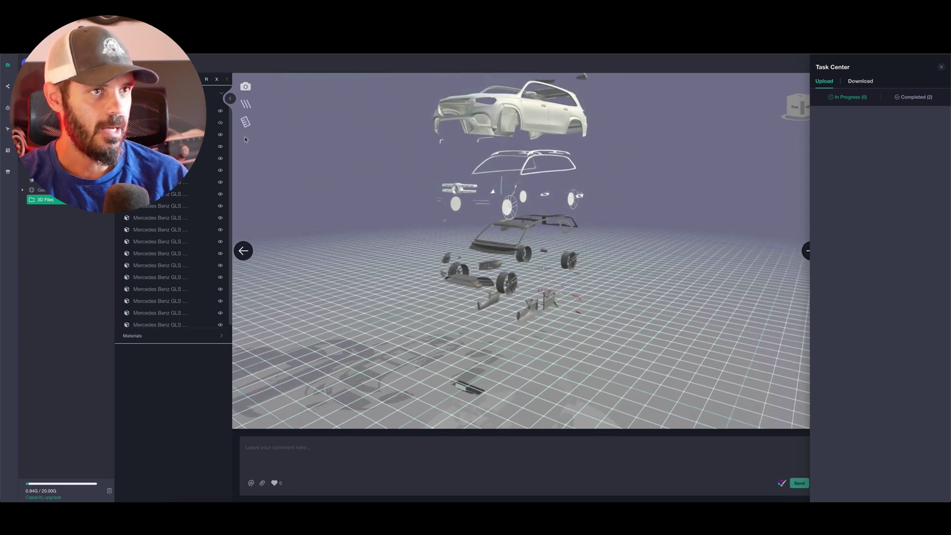
left_click(226, 79)
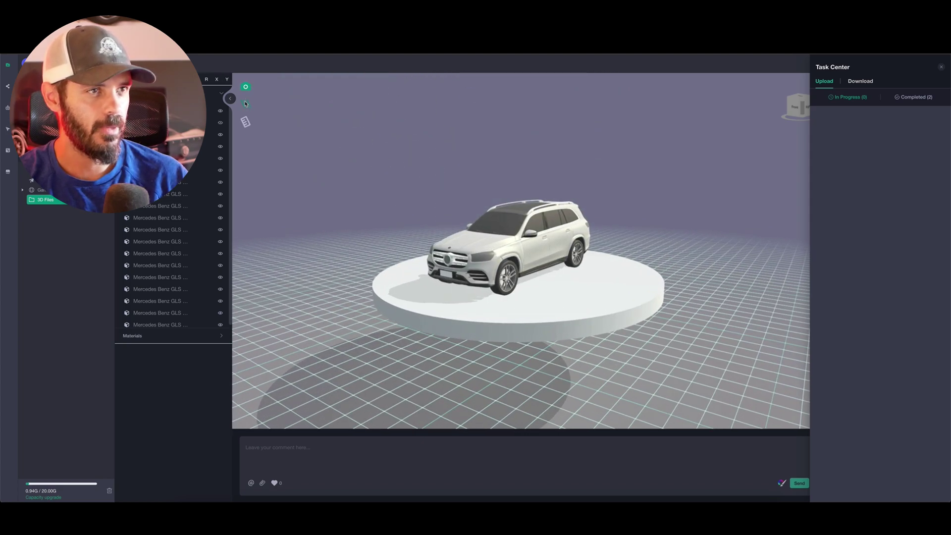
Step: Split the Mercedes Benz GLS model into its render channels, then display the whole model as Wireframe and inspect it from another angle
left_click(245, 104)
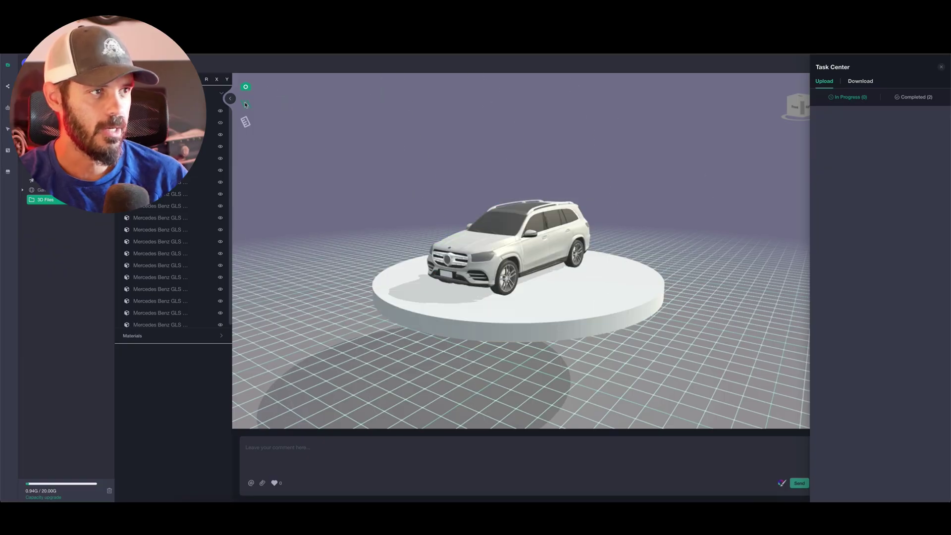
left_click(246, 105)
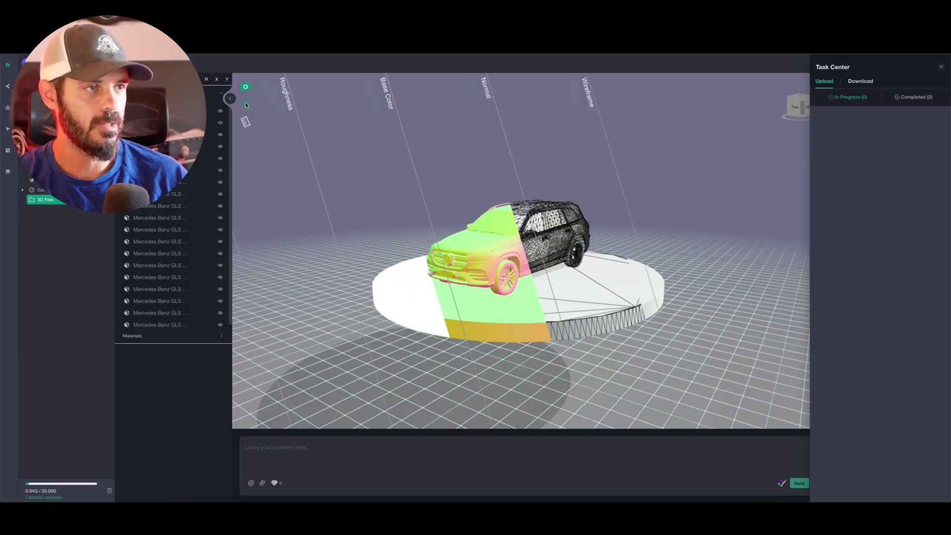
left_click(678, 104)
scroll(568, 251, "up", 10)
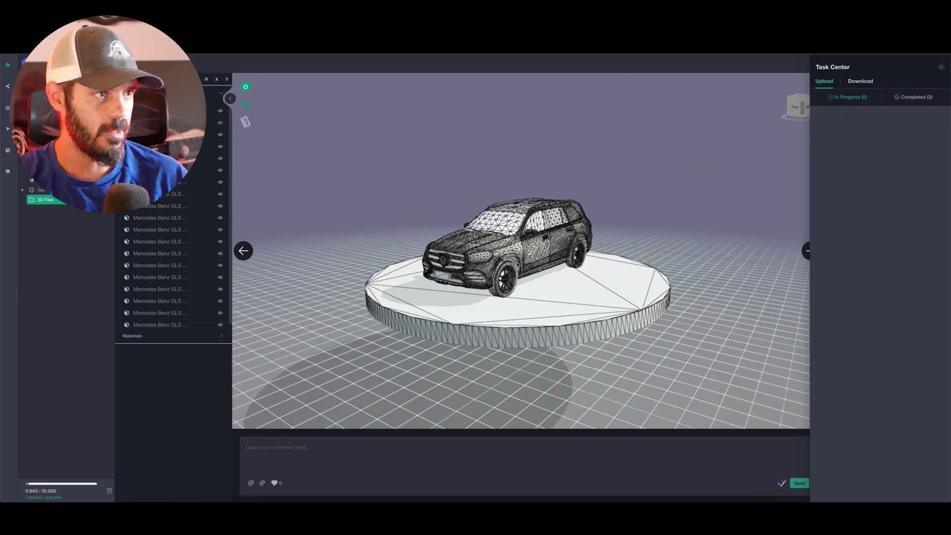
left_click_drag(569, 251, 469, 249)
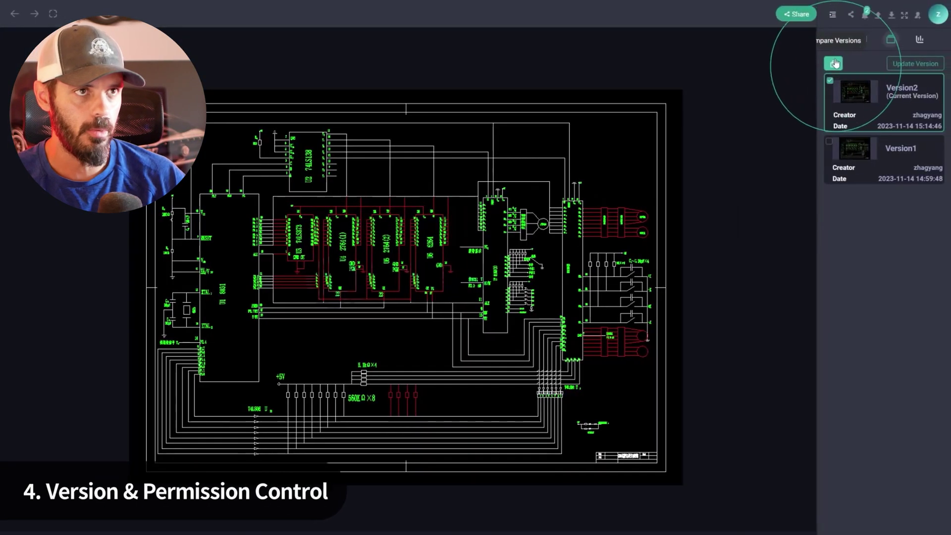
Step: Select Version1 alongside Version2 of the circuit drawing for a version comparison
left_click(829, 142)
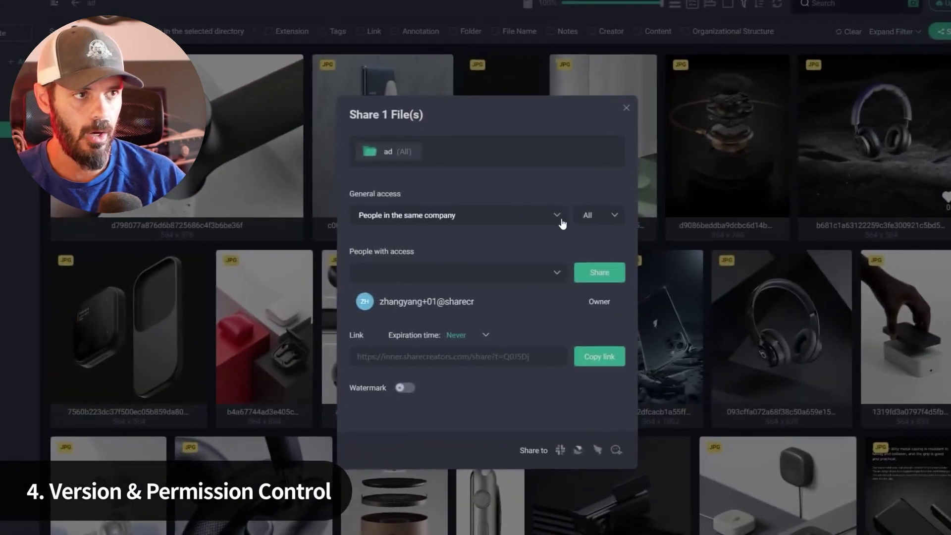
Step: Open the general access choices for sharing the ad folder
left_click(558, 216)
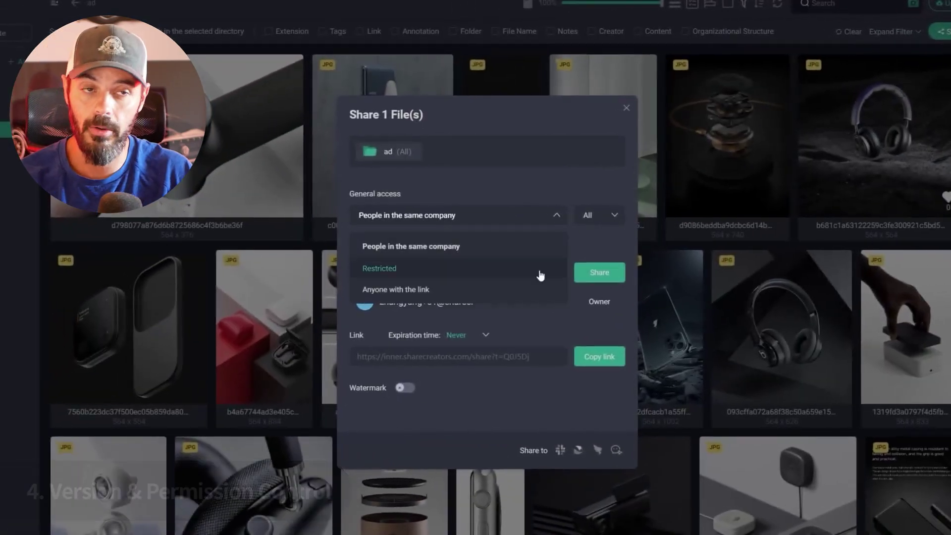